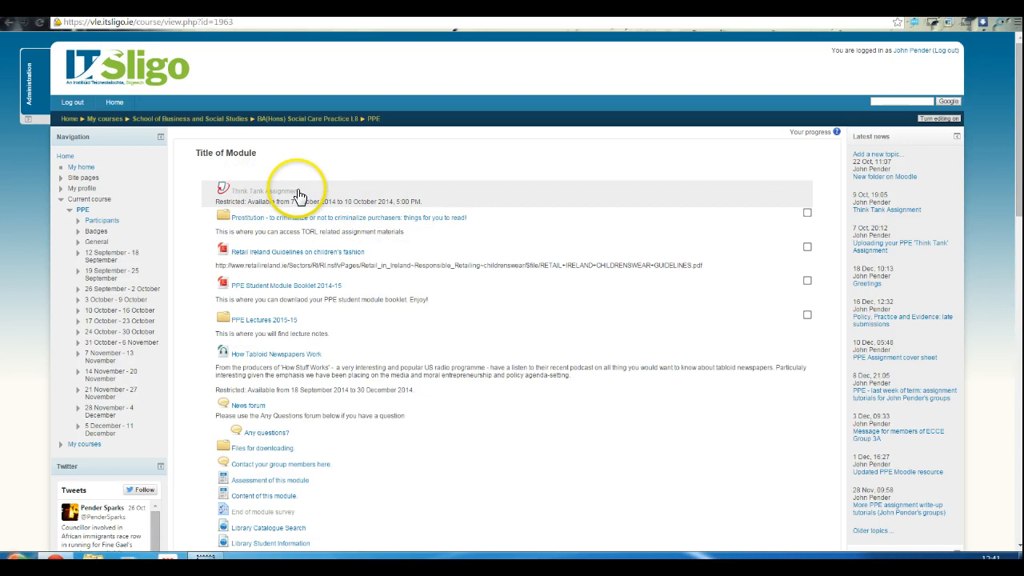
Open the Think Tank Assignment in the PPE module and display its submission inbox
{"action": "left_click", "coordinate": [297, 196]}
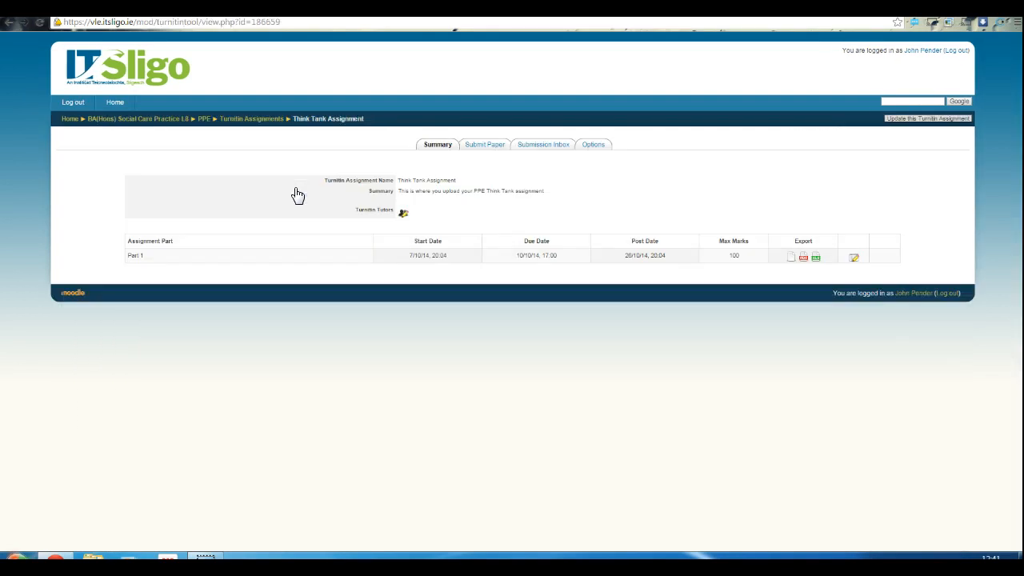
{"action": "left_click", "coordinate": [547, 145]}
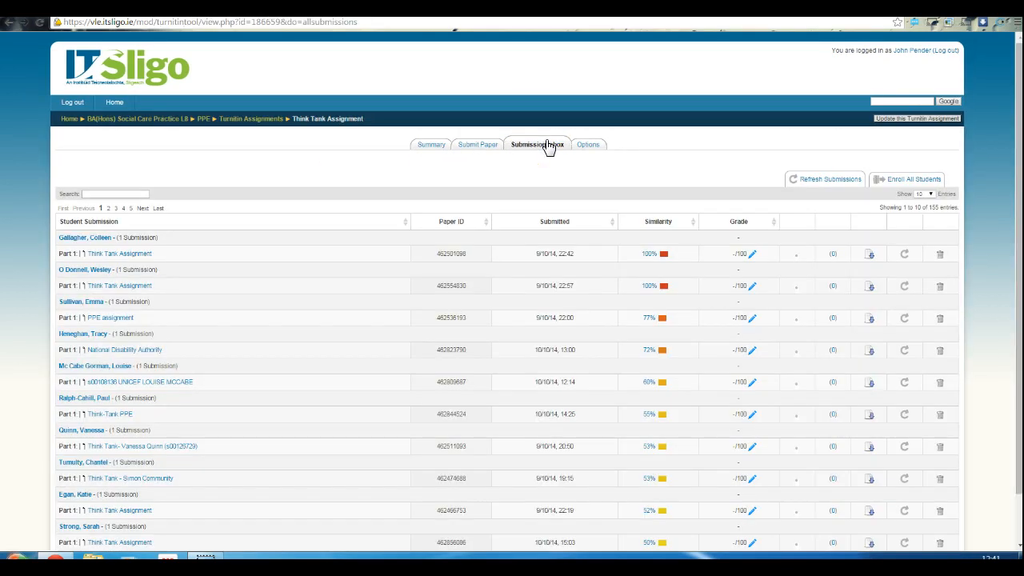
{"action": "scroll", "coordinate": [617, 328], "scroll_direction": "down", "scroll_amount": 1}
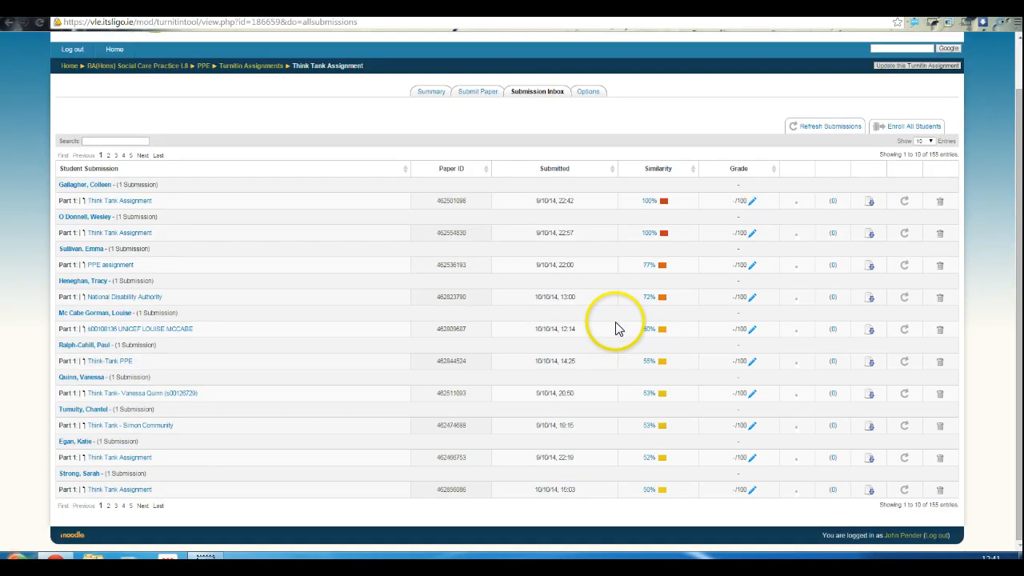
{"action": "scroll", "coordinate": [616, 328], "scroll_direction": "up", "scroll_amount": 1}
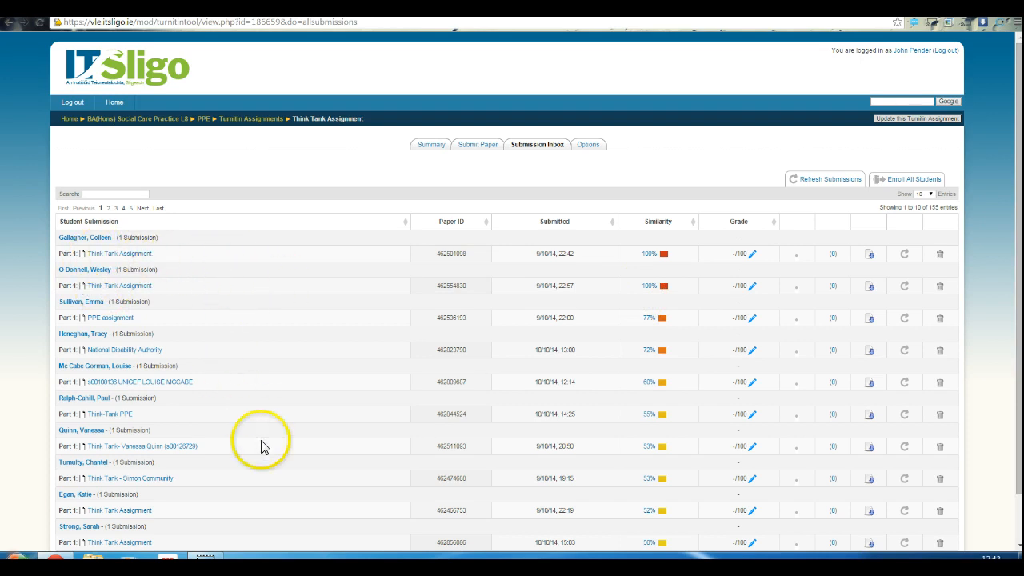
Open the first Think Tank Assignment submission in the document viewer, maximize the viewer window and enlarge the paper
{"action": "left_click", "coordinate": [128, 255]}
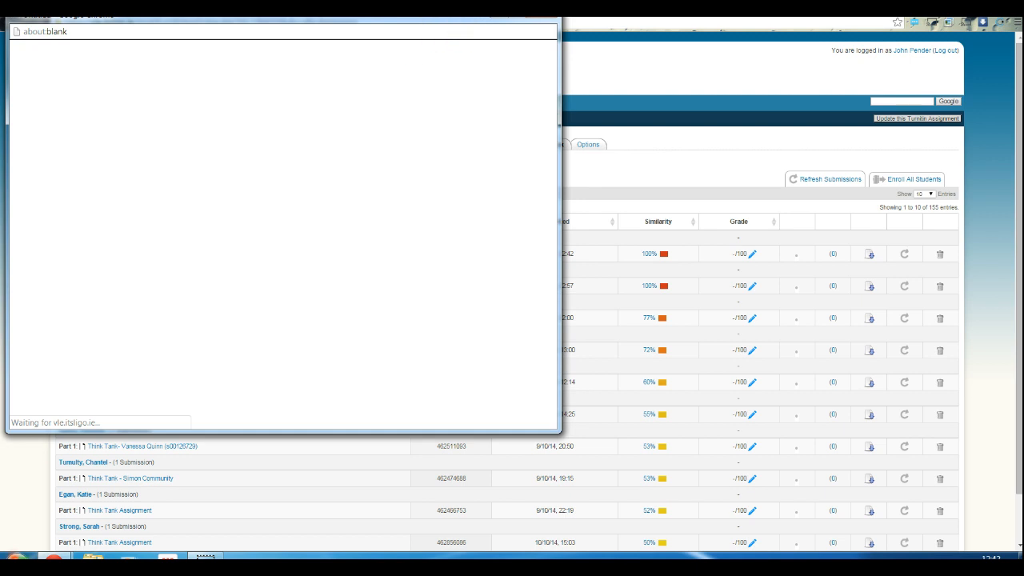
{"action": "left_click_drag", "start_coordinate": [471, 17], "coordinate": [604, 117]}
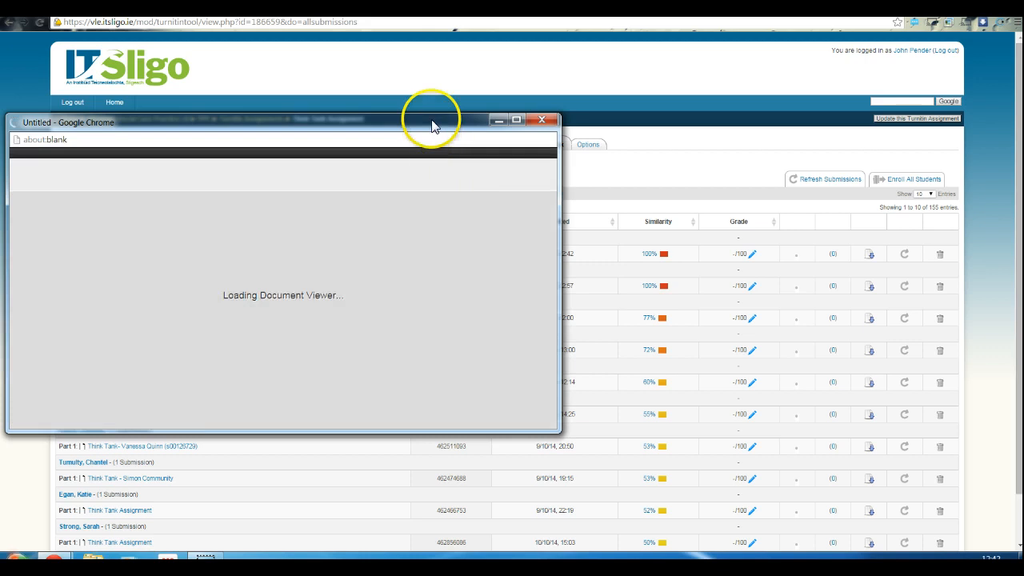
{"action": "left_click_drag", "start_coordinate": [432, 126], "coordinate": [571, 103]}
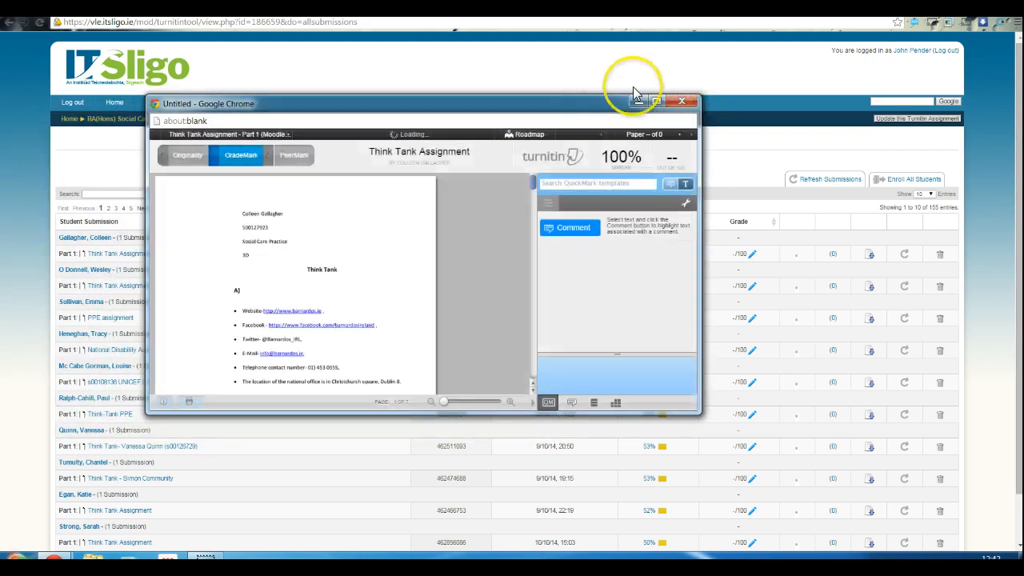
{"action": "left_click", "coordinate": [656, 101]}
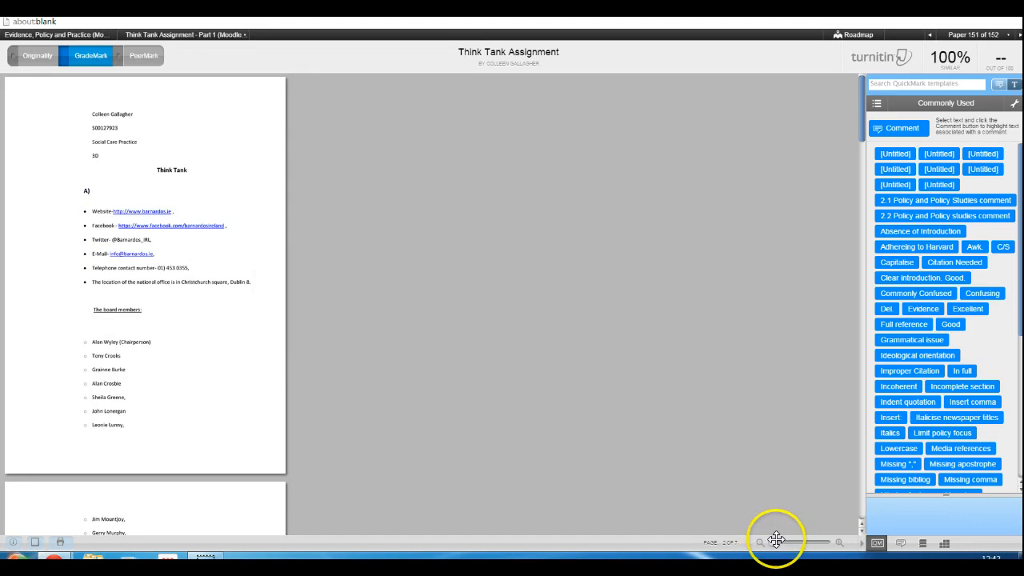
{"action": "left_click_drag", "start_coordinate": [775, 542], "coordinate": [835, 542]}
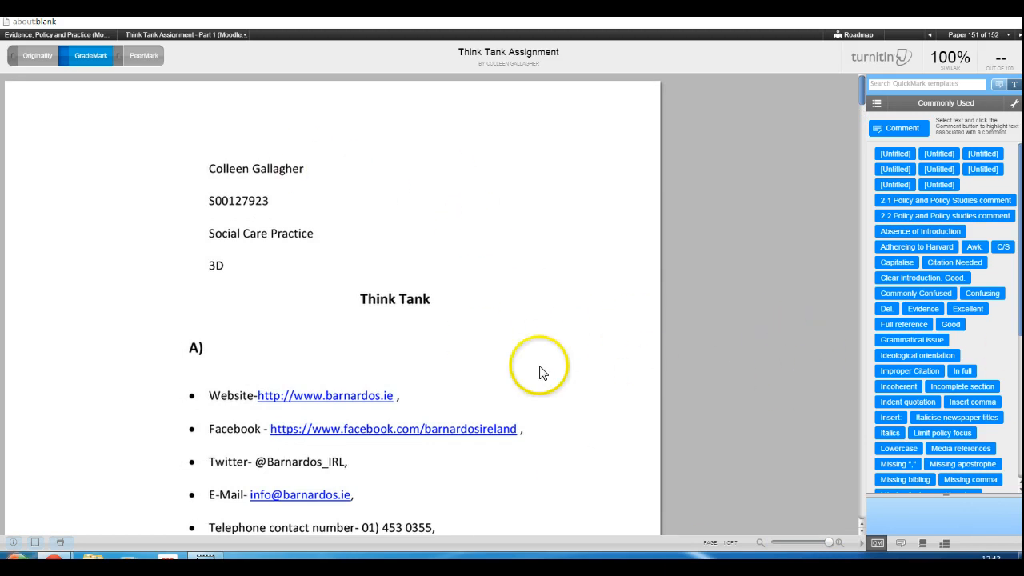
Display the paper's originality report and look through the highlighted matching text
{"action": "left_click", "coordinate": [32, 58]}
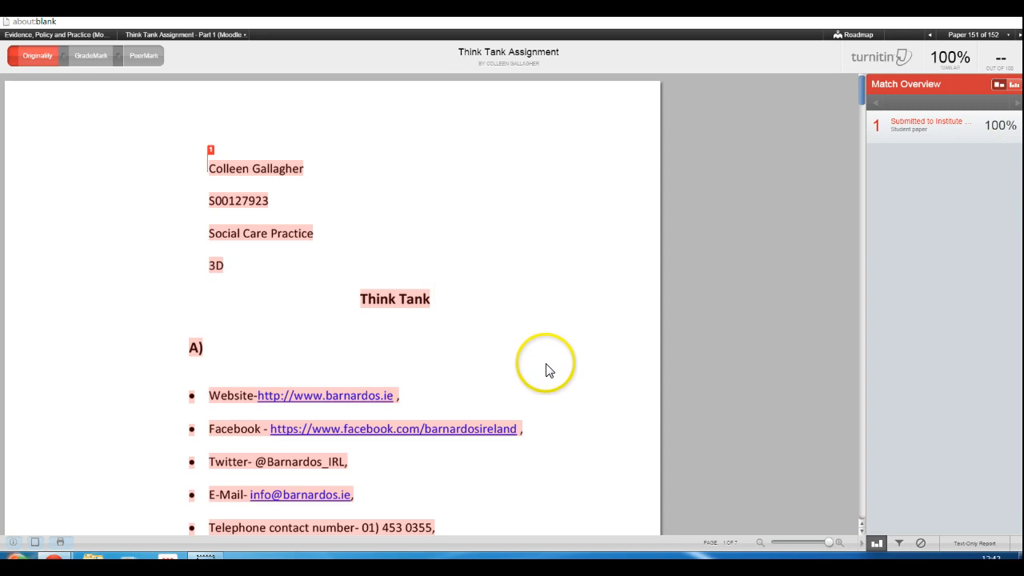
{"action": "scroll", "coordinate": [549, 378], "scroll_direction": "down", "scroll_amount": 5}
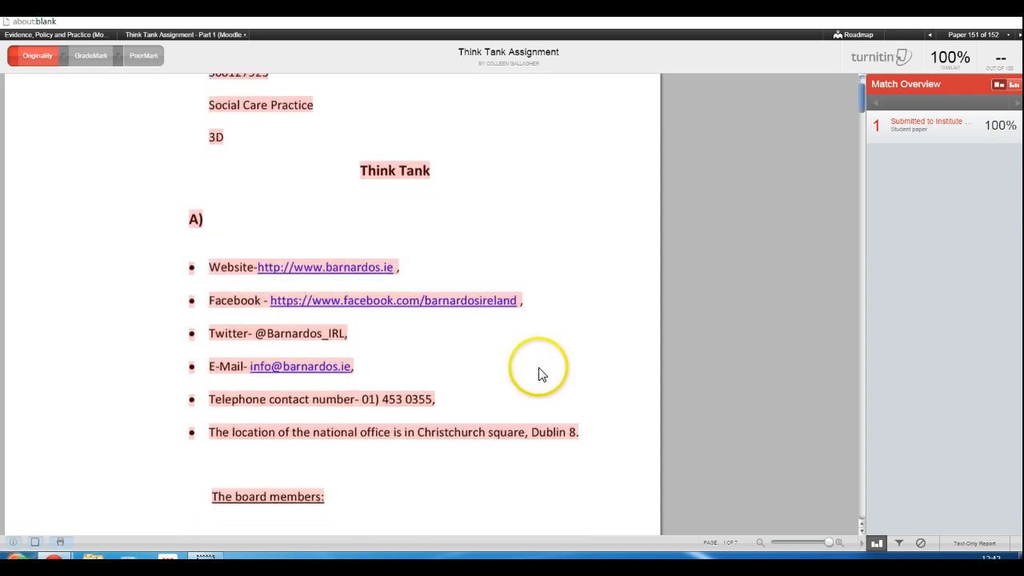
{"action": "scroll", "coordinate": [538, 373], "scroll_direction": "down", "scroll_amount": 9}
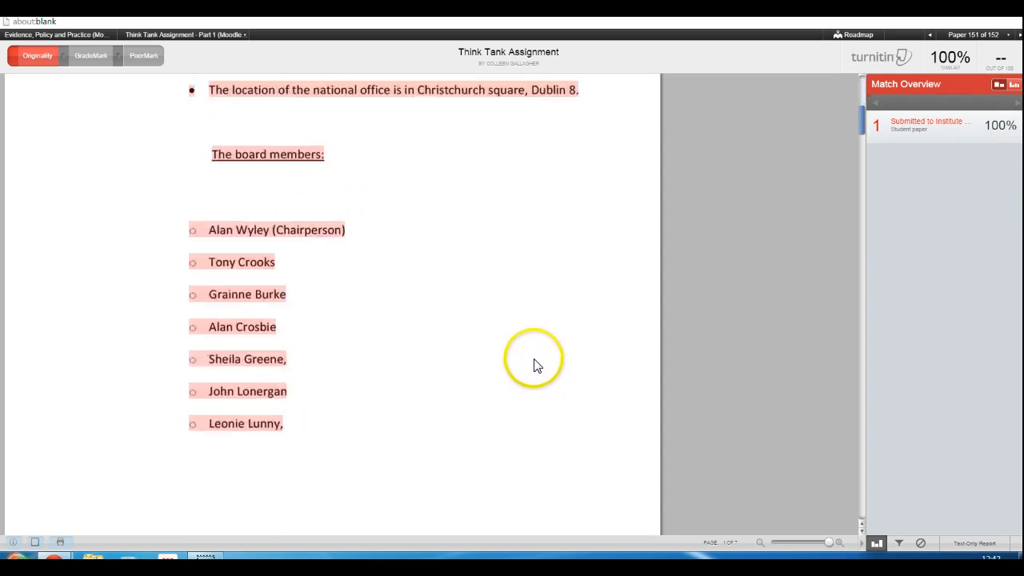
Open the match breakdown for the top-ranked match and review the list of underlying sources
{"action": "mouse_move", "coordinate": [938, 130]}
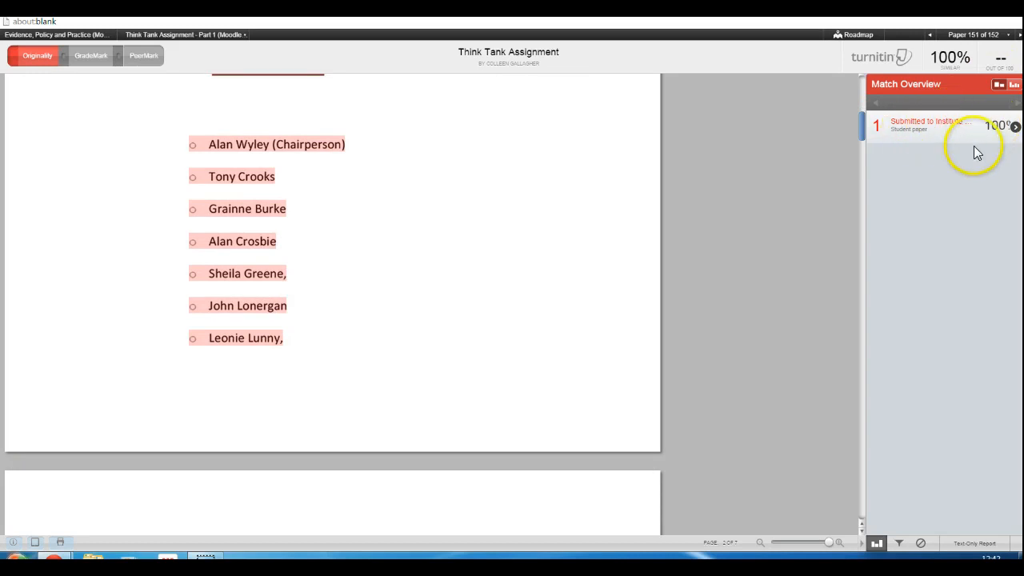
{"action": "left_click", "coordinate": [1015, 126]}
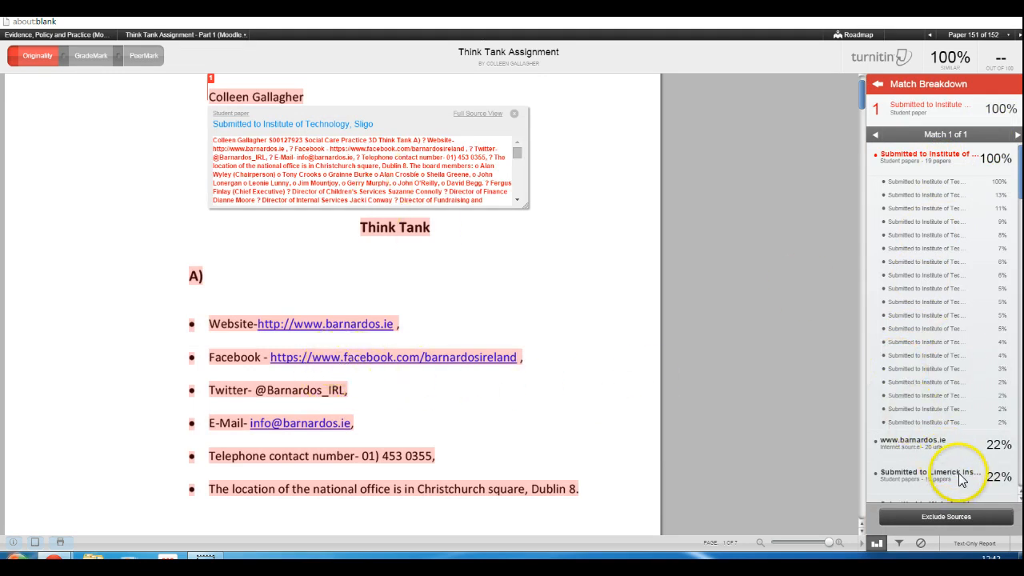
{"action": "scroll", "coordinate": [947, 452], "scroll_direction": "down", "scroll_amount": 2}
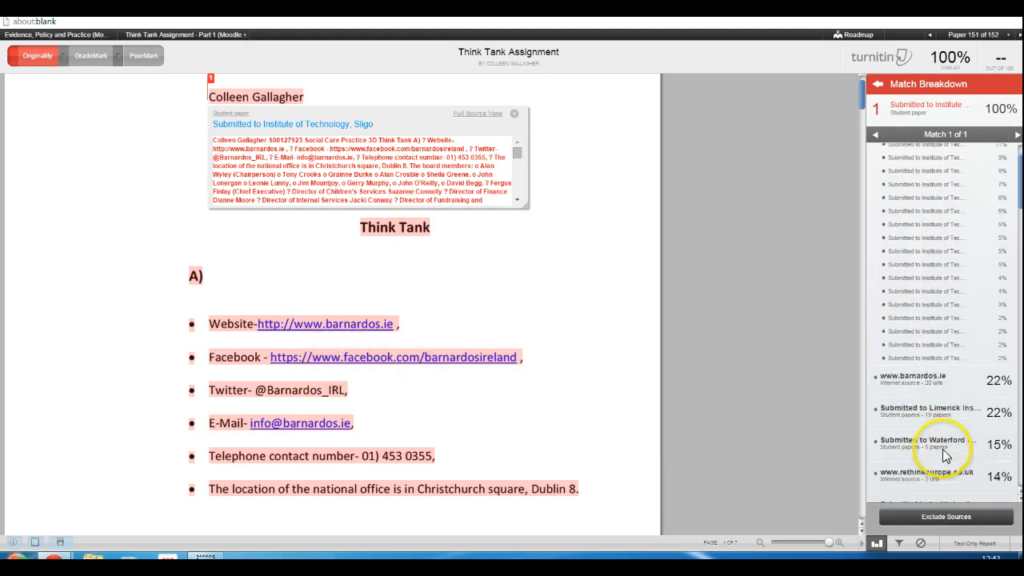
{"action": "scroll", "coordinate": [944, 454], "scroll_direction": "up", "scroll_amount": 1}
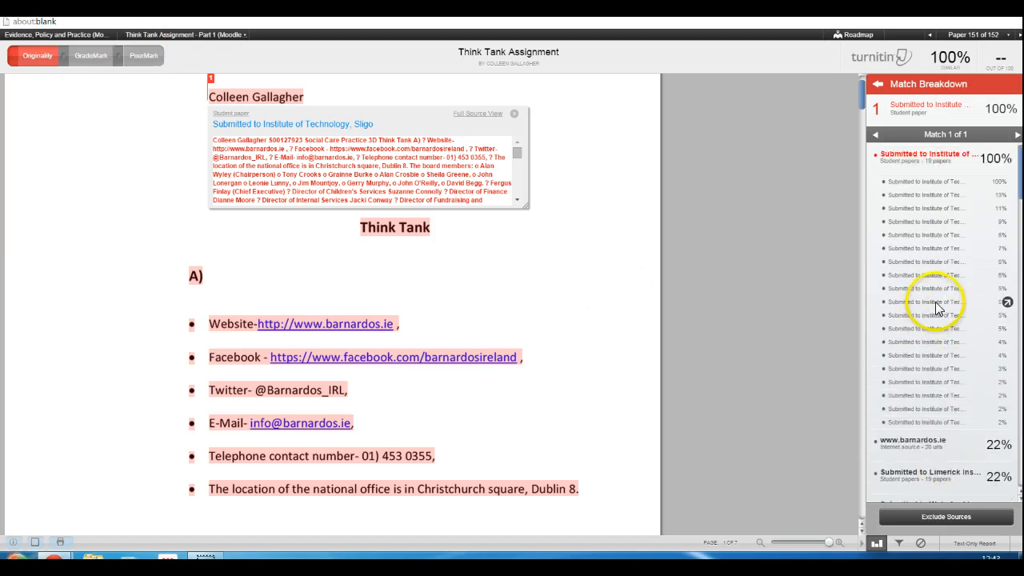
{"action": "scroll", "coordinate": [936, 304], "scroll_direction": "down", "scroll_amount": 1}
{"action": "scroll", "coordinate": [937, 302], "scroll_direction": "down", "scroll_amount": 7}
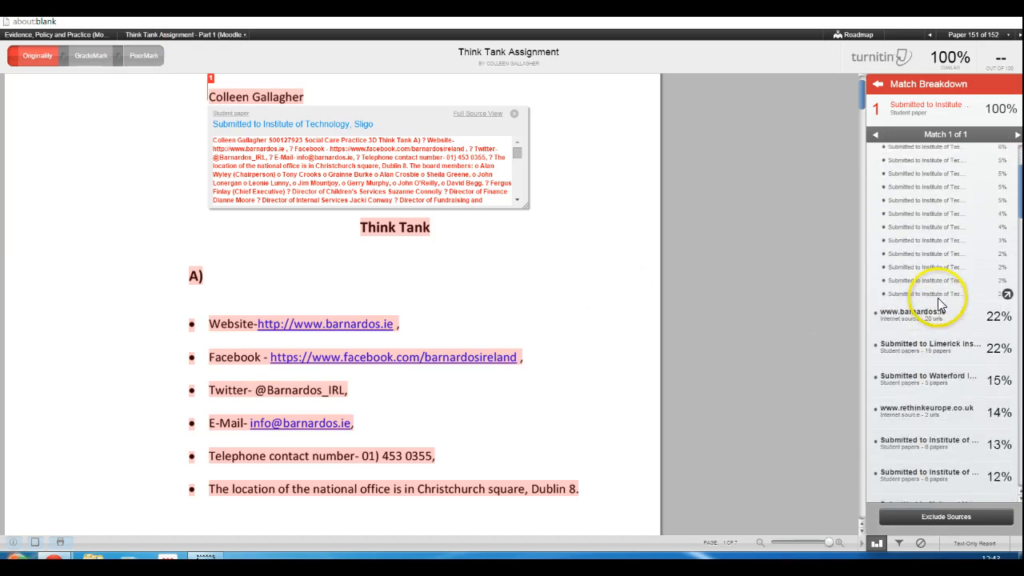
{"action": "scroll", "coordinate": [942, 300], "scroll_direction": "down", "scroll_amount": 2}
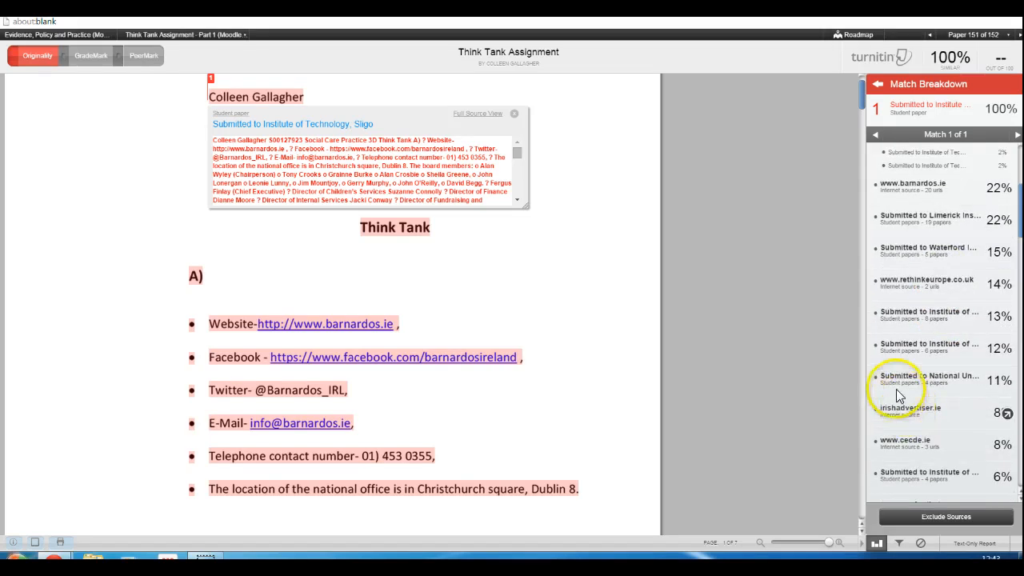
{"action": "scroll", "coordinate": [932, 320], "scroll_direction": "up", "scroll_amount": 1}
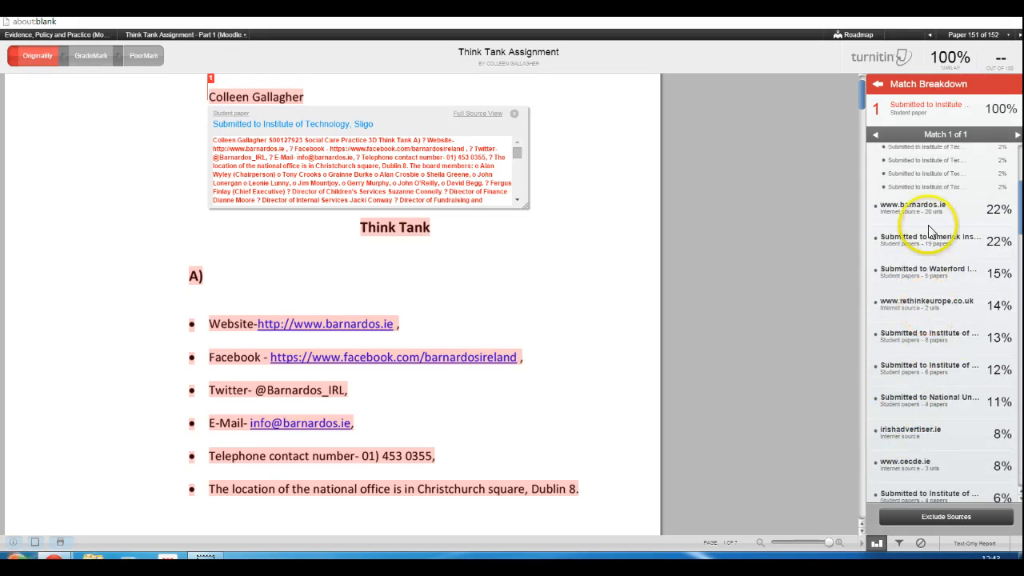
{"action": "left_click", "coordinate": [903, 209]}
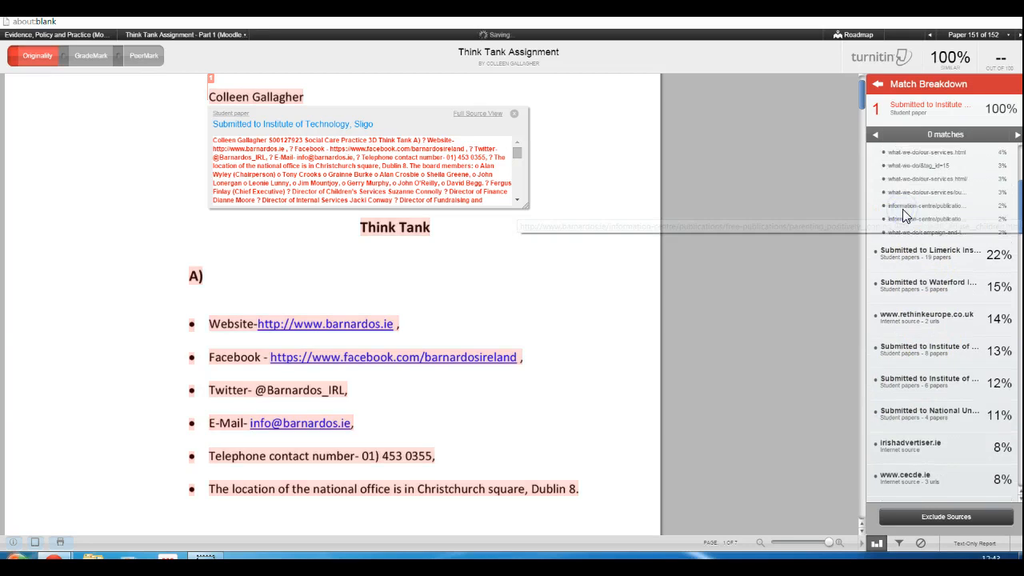
{"action": "scroll", "coordinate": [922, 264], "scroll_direction": "down", "scroll_amount": 8}
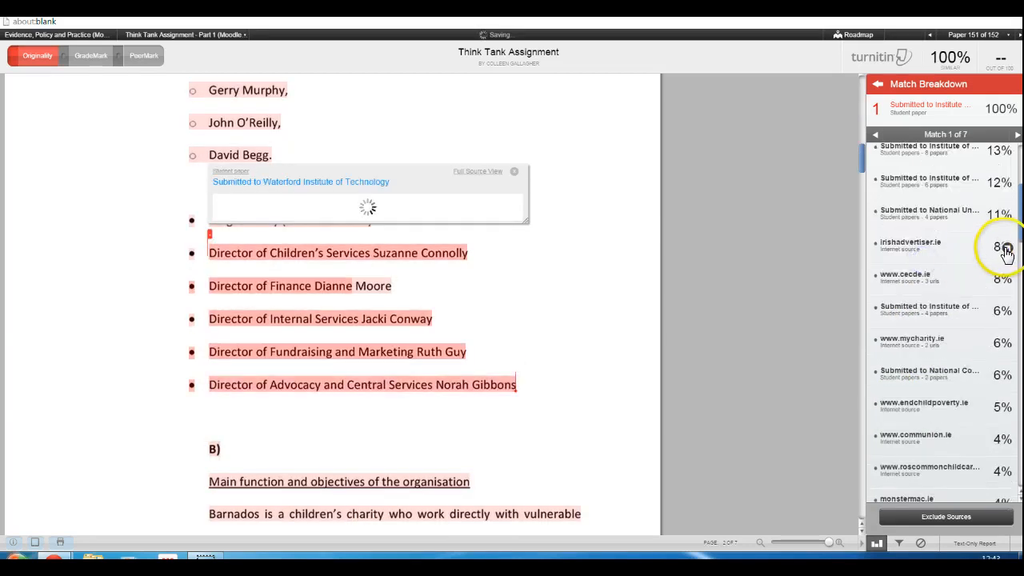
{"action": "scroll", "coordinate": [1005, 248], "scroll_direction": "up", "scroll_amount": 2}
{"action": "scroll", "coordinate": [1005, 248], "scroll_direction": "up", "scroll_amount": 3}
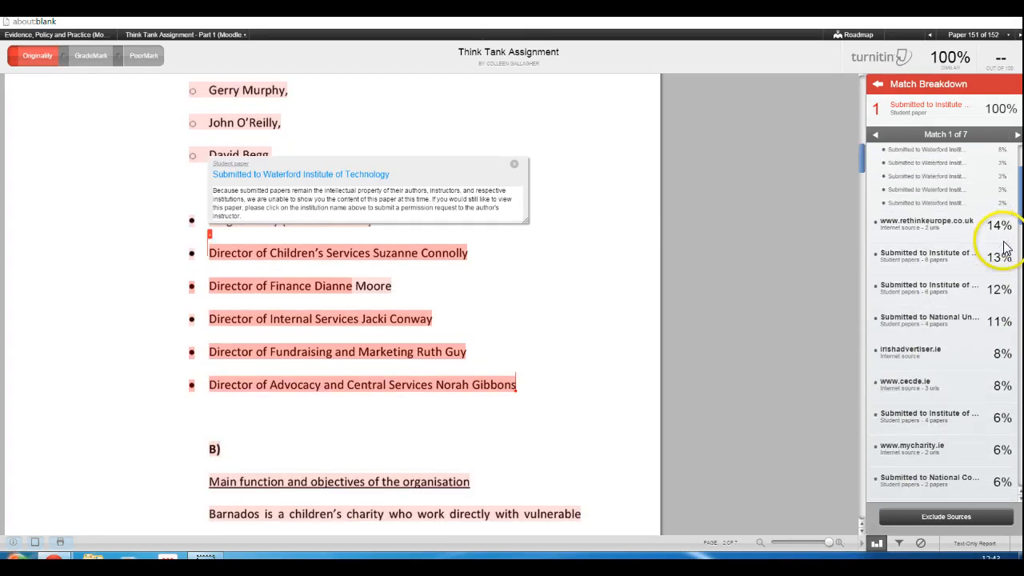
{"action": "scroll", "coordinate": [1009, 246], "scroll_direction": "up", "scroll_amount": 6}
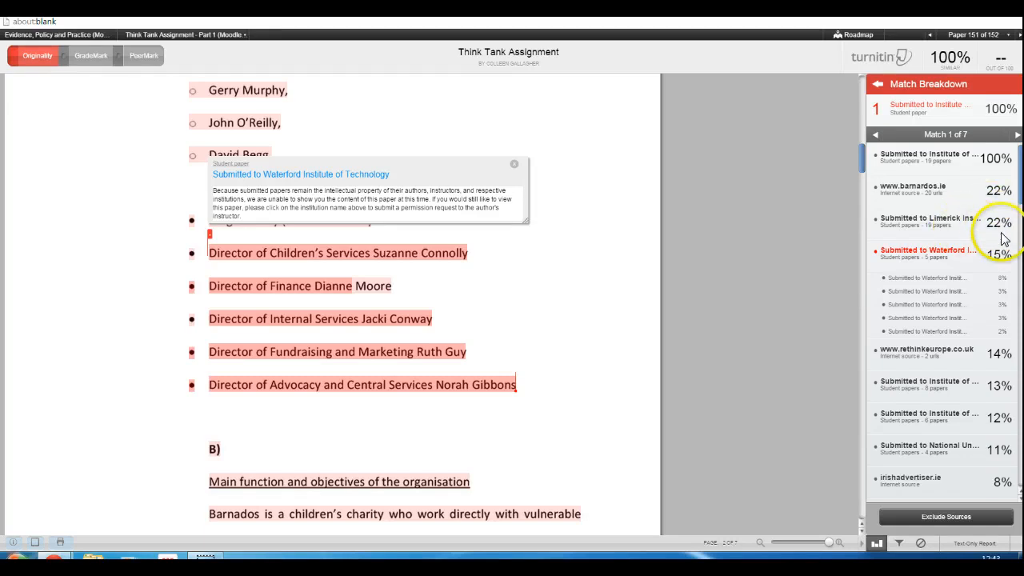
{"action": "left_click", "coordinate": [1000, 224]}
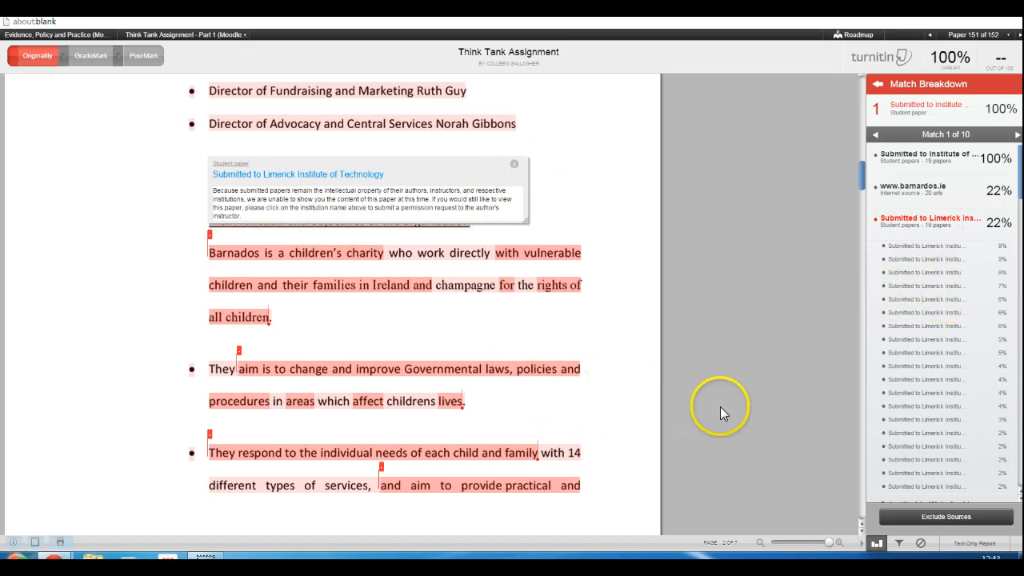
Switch the paper to GradeMark and look through the Commonly Used QuickMark comments
{"action": "left_click", "coordinate": [88, 58]}
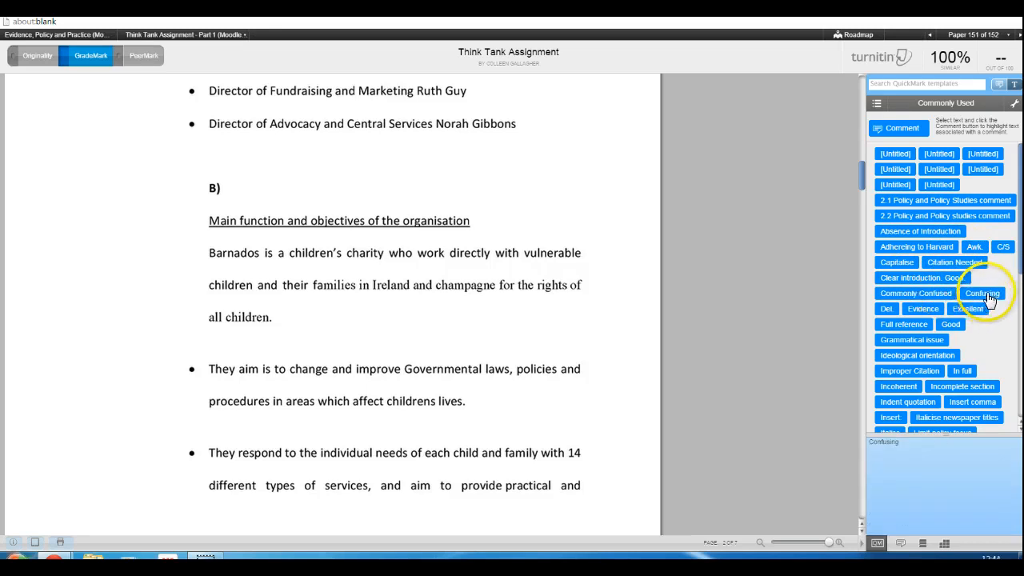
{"action": "scroll", "coordinate": [943, 382], "scroll_direction": "down", "scroll_amount": 1}
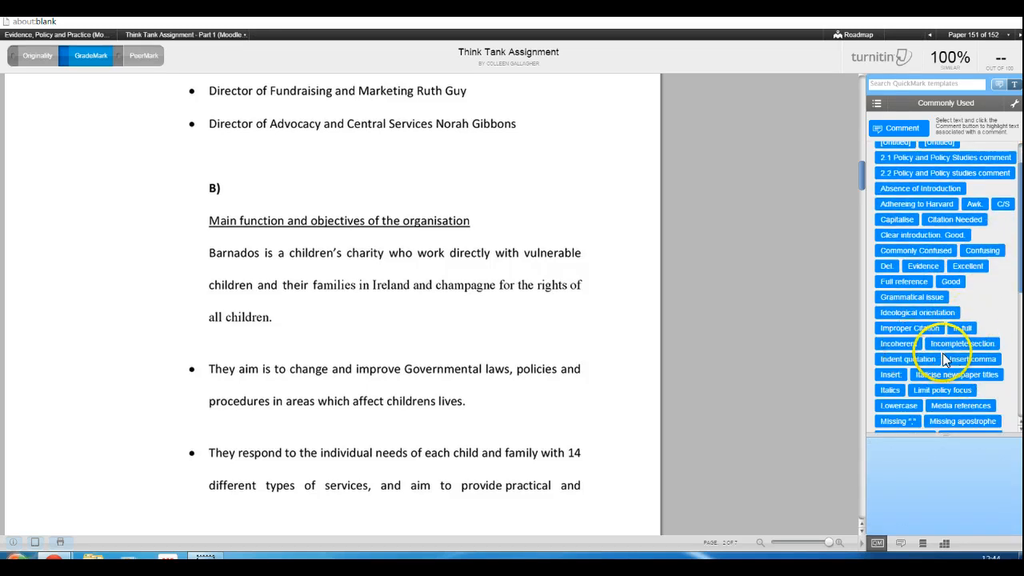
Place the Incoherent QuickMark on the opening sentence of section B and delete it again
{"action": "left_click_drag", "start_coordinate": [898, 343], "coordinate": [332, 298]}
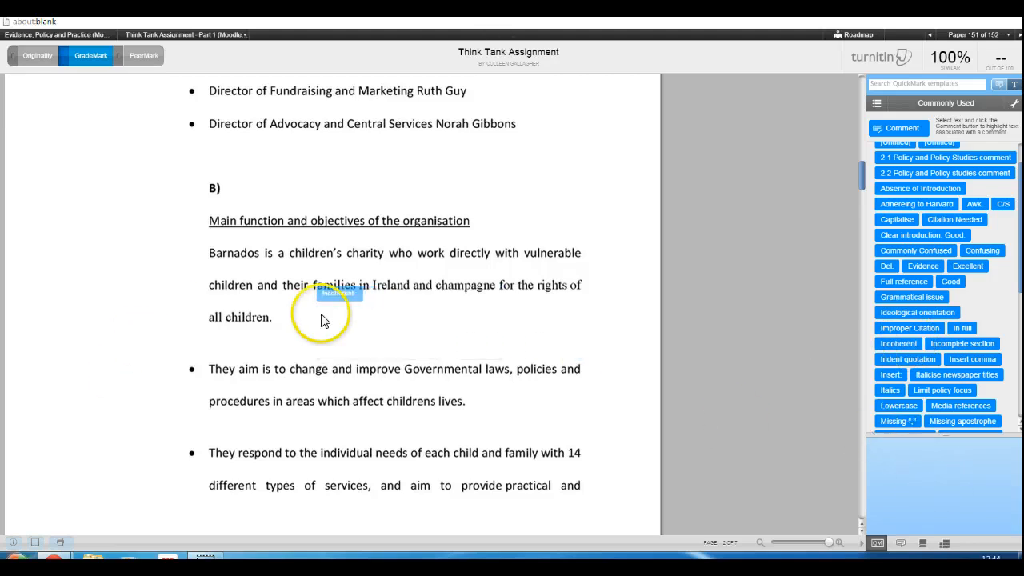
{"action": "left_click", "coordinate": [358, 294]}
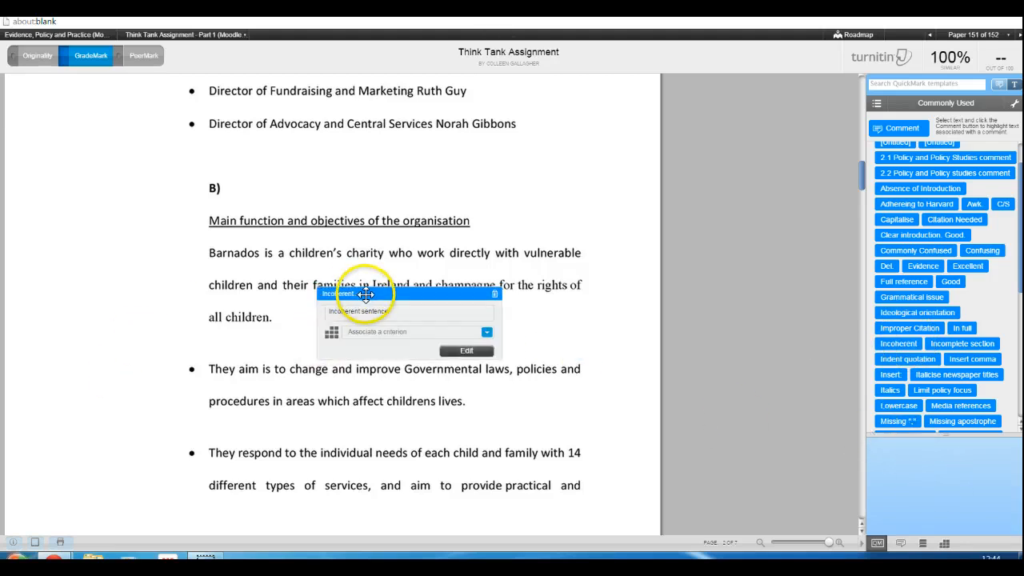
{"action": "left_click", "coordinate": [495, 296]}
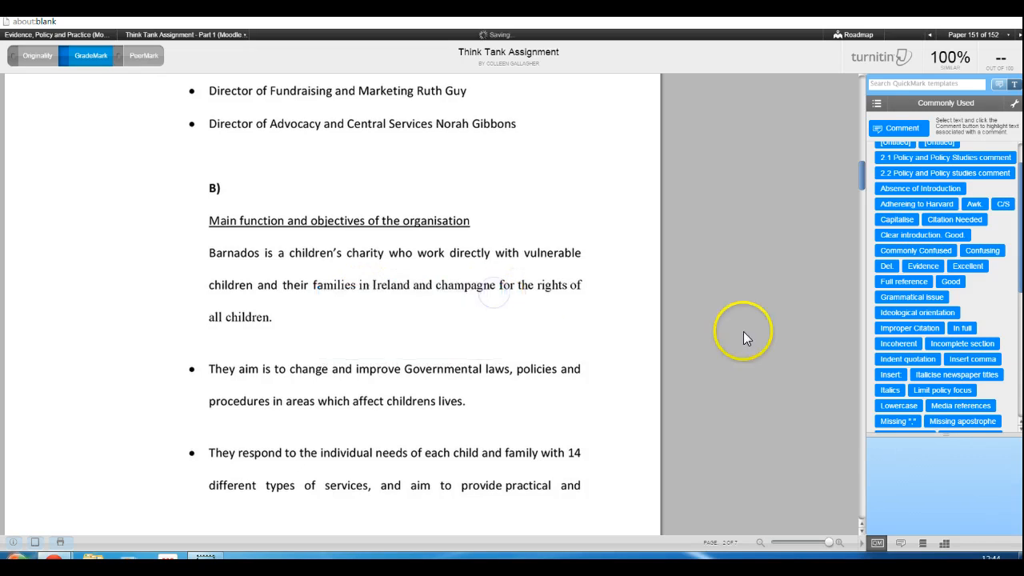
Add the comment "this sentence doesn't make any sense!" to the opening sentence of section B and save it
{"action": "left_click", "coordinate": [891, 132]}
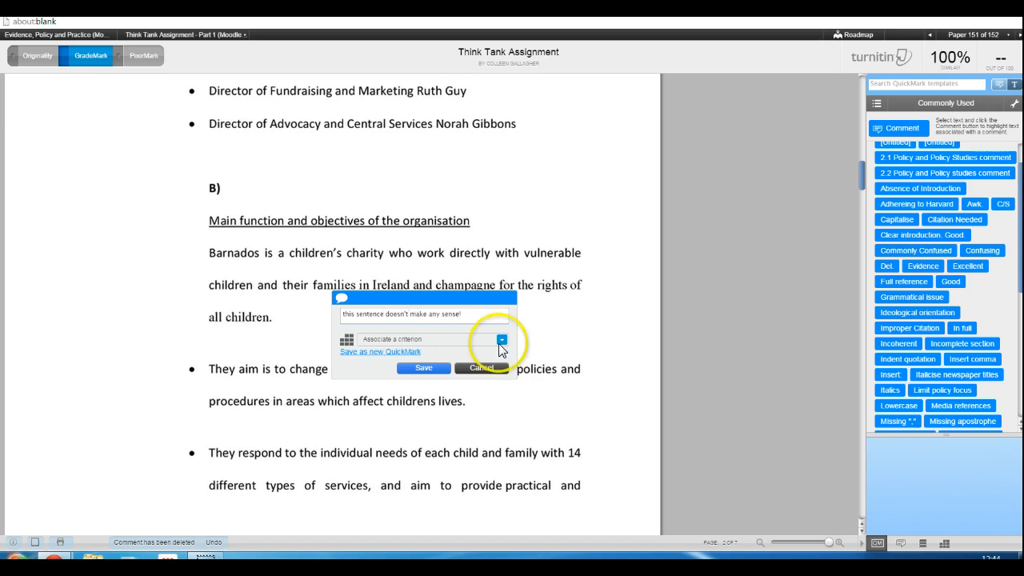
{"action": "left_click", "coordinate": [424, 369]}
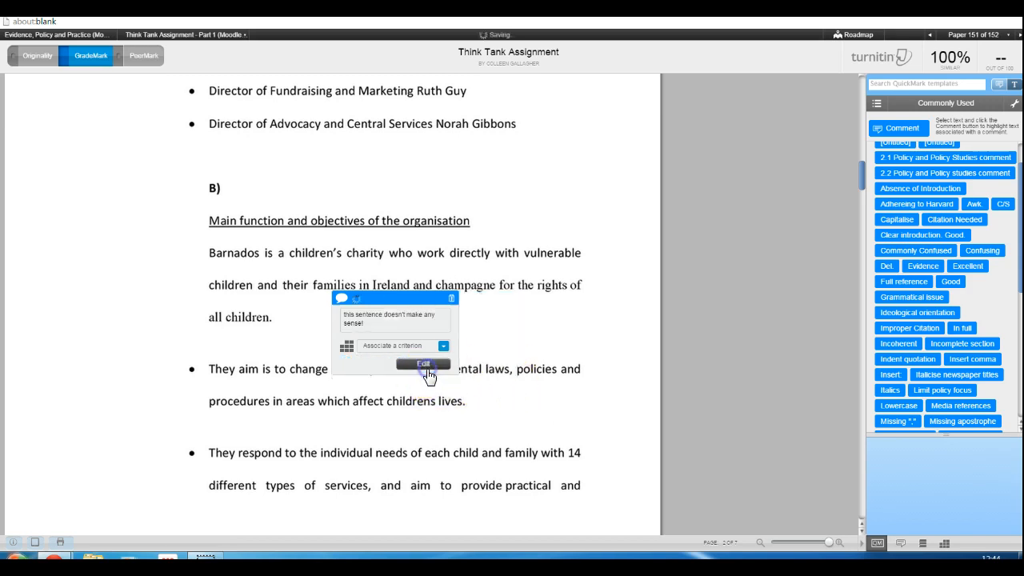
{"action": "left_click", "coordinate": [425, 364]}
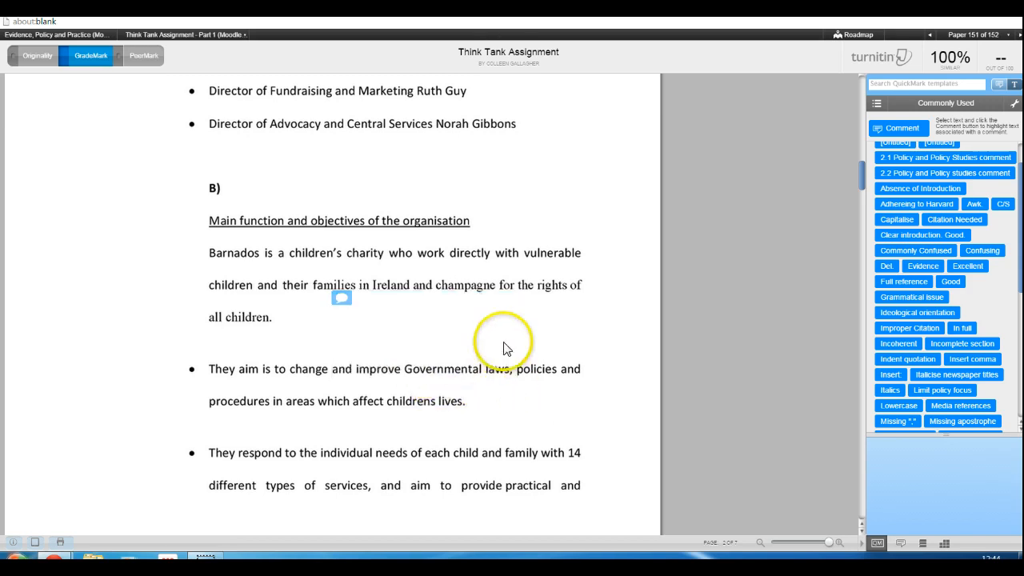
Associate the new comment in section B with the Presentation criterion
{"action": "left_click", "coordinate": [344, 297]}
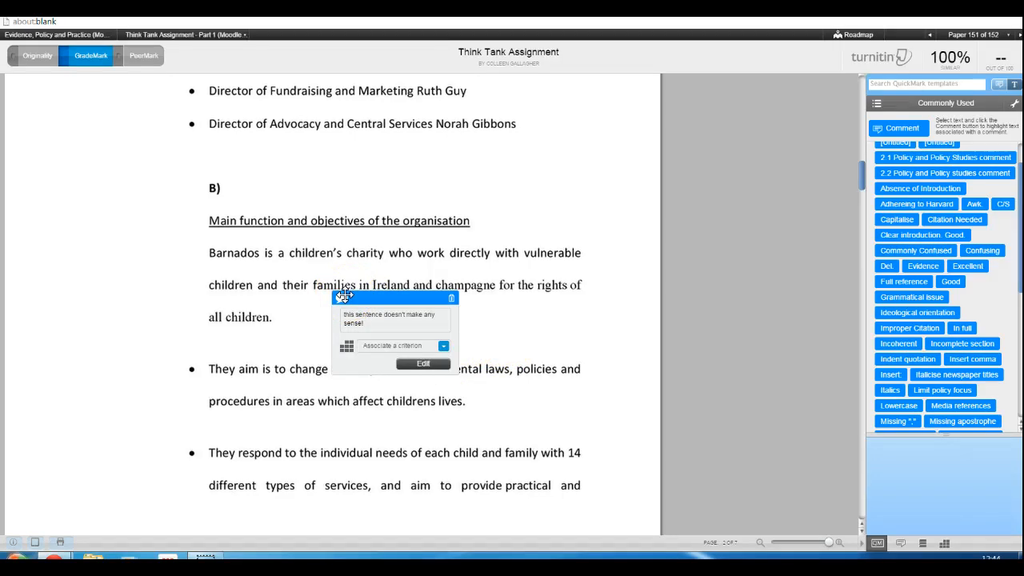
{"action": "left_click", "coordinate": [443, 346]}
{"action": "left_click", "coordinate": [443, 347]}
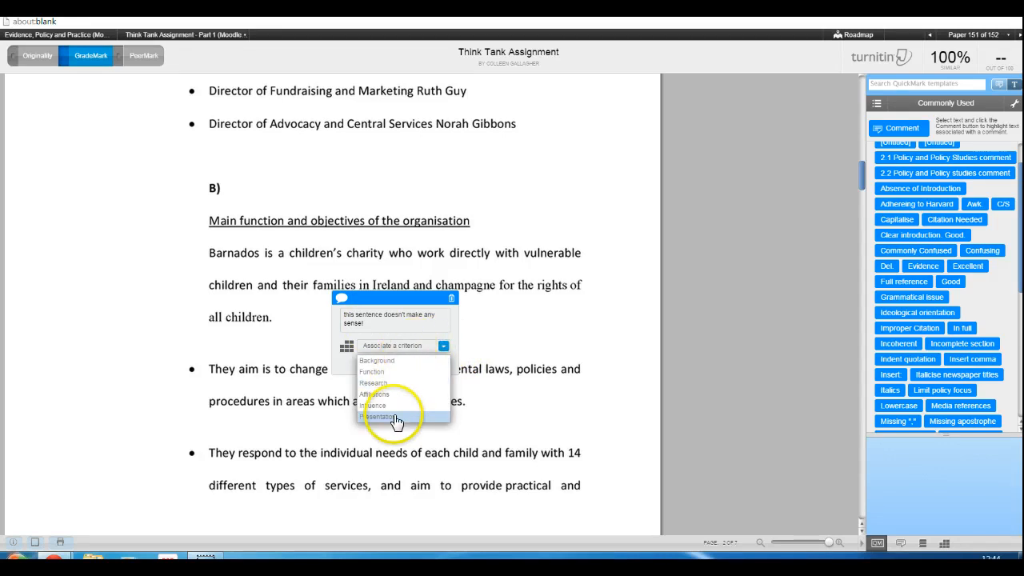
{"action": "left_click", "coordinate": [394, 418]}
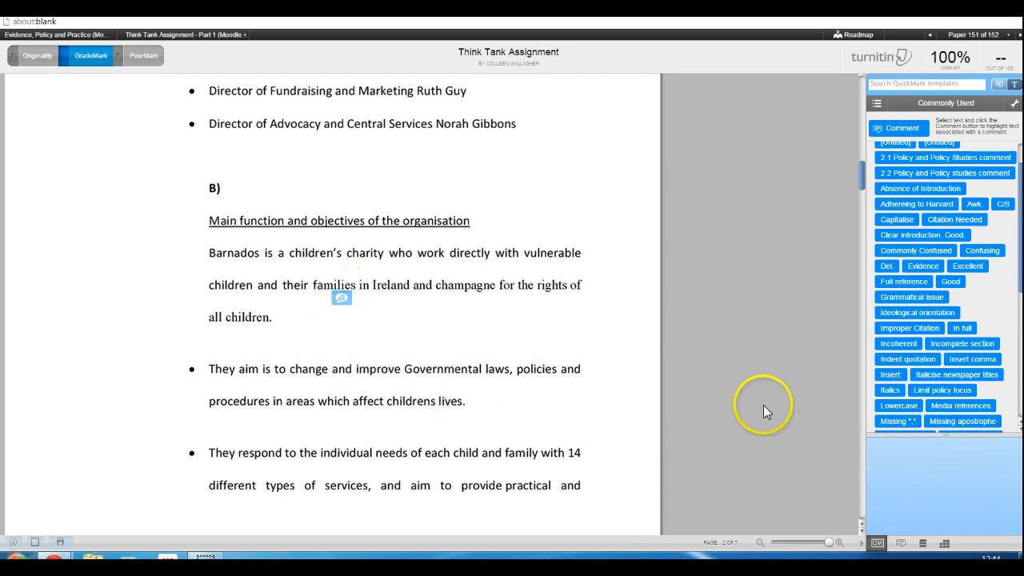
Open the PPP Think Tank 2014 rubric in its expanded view and maximize that window to show all criteria and scales
{"action": "left_click", "coordinate": [946, 544]}
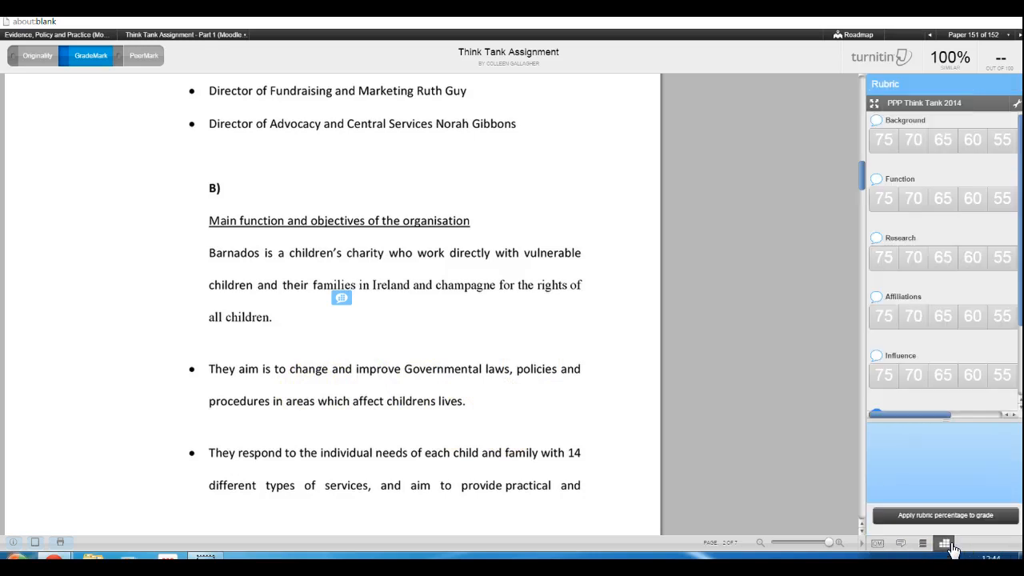
{"action": "left_click", "coordinate": [876, 108]}
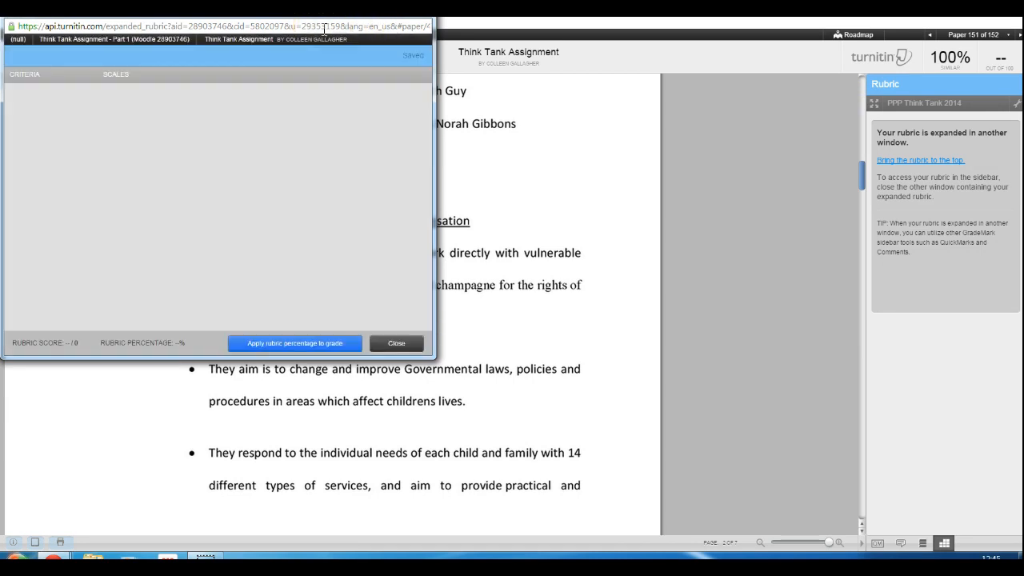
{"action": "left_click_drag", "start_coordinate": [319, 36], "coordinate": [515, 130]}
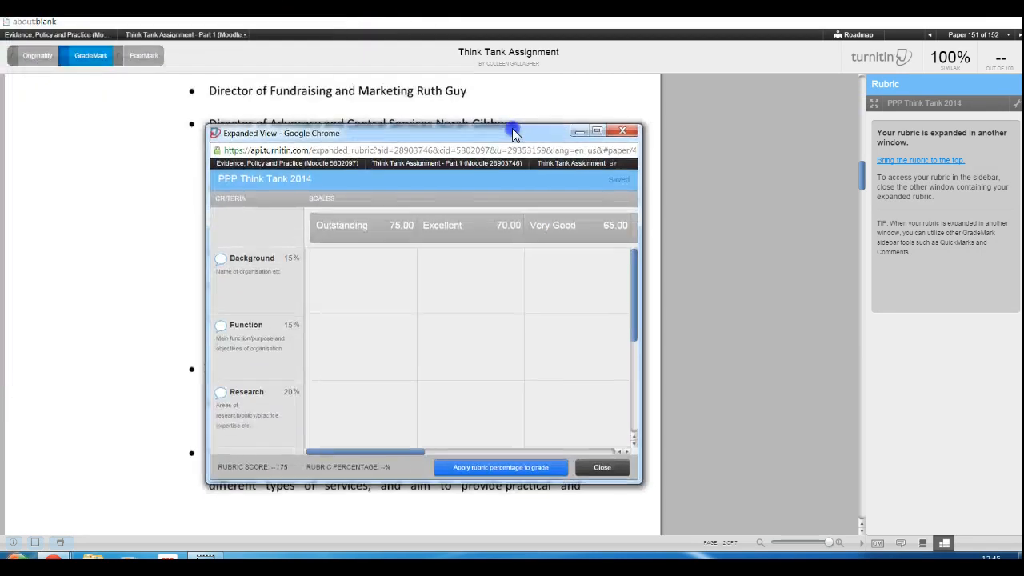
{"action": "left_click", "coordinate": [608, 128]}
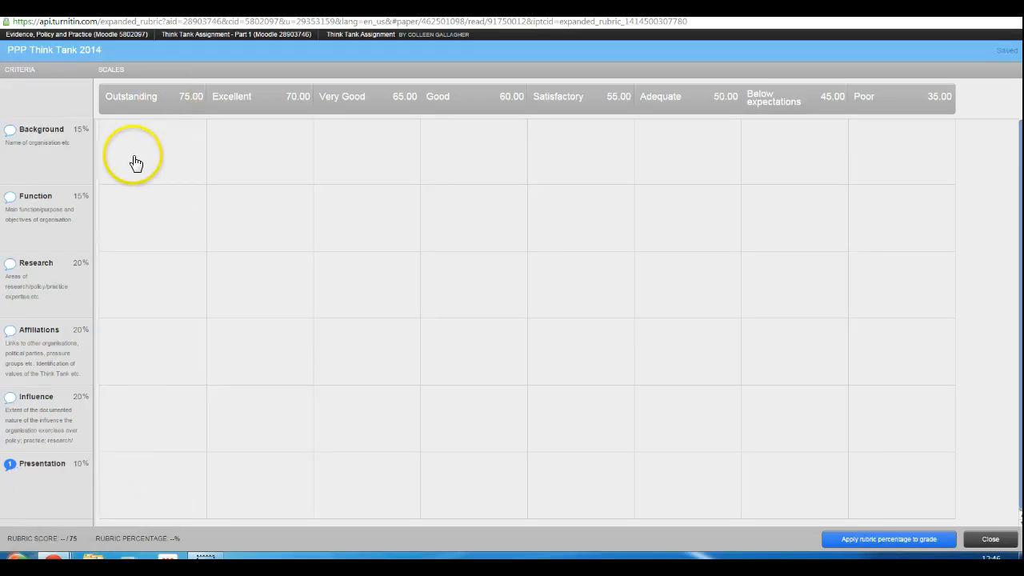
Rate Background as Outstanding, Function as Very Good and Research as Satisfactory in the expanded rubric
{"action": "left_click", "coordinate": [179, 157]}
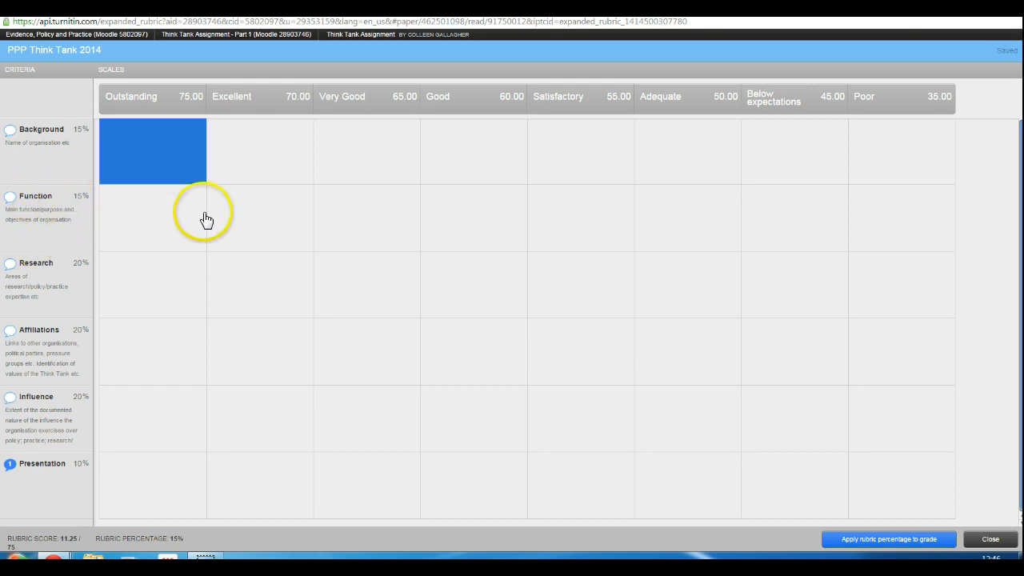
{"action": "left_click", "coordinate": [388, 229]}
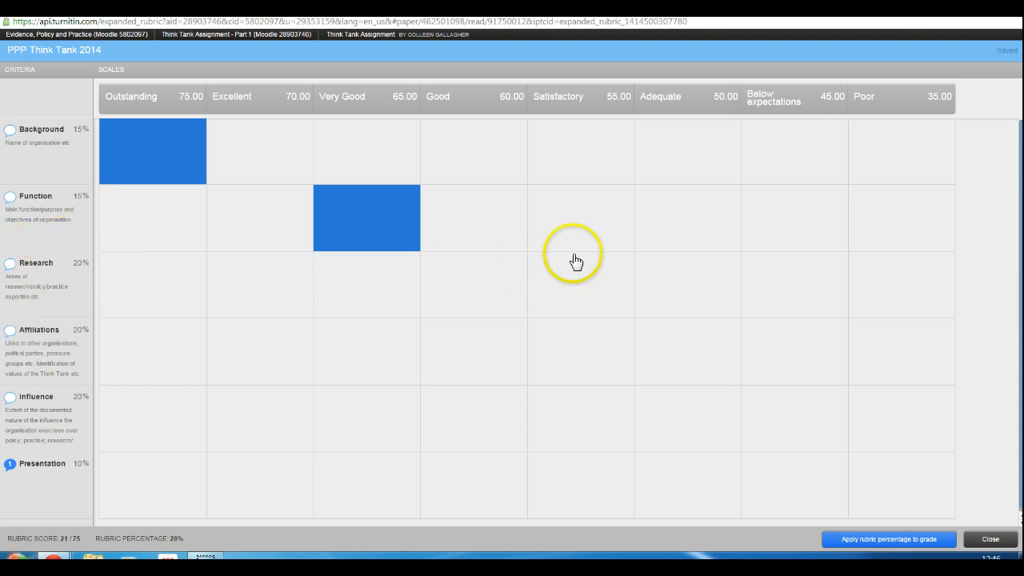
{"action": "left_click", "coordinate": [590, 283]}
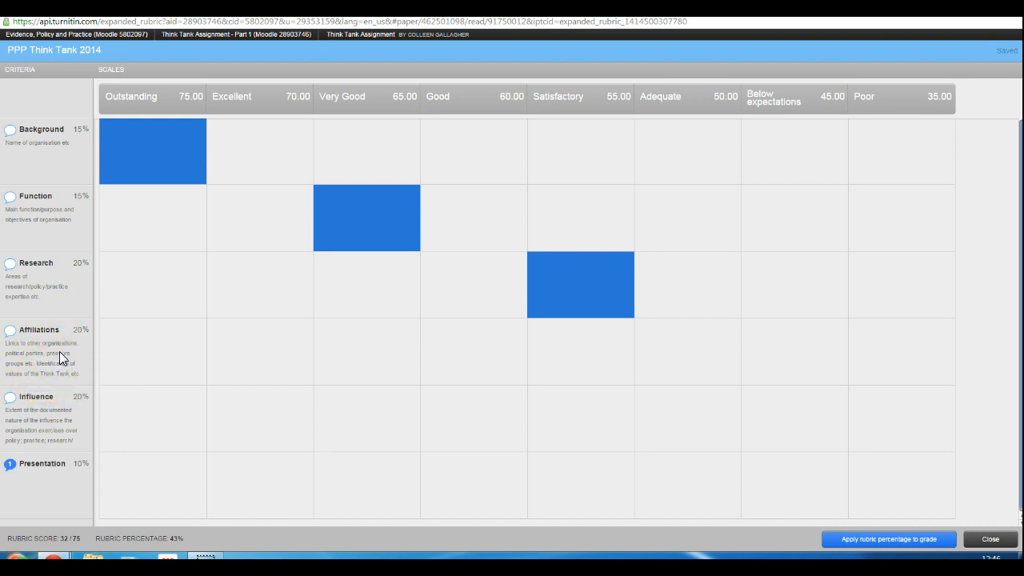
Rate Affiliations as Poor, Influence as Very Good and Presentation as Satisfactory, and apply the rubric percentage to the grade before closing the expanded rubric
{"action": "left_click", "coordinate": [931, 354]}
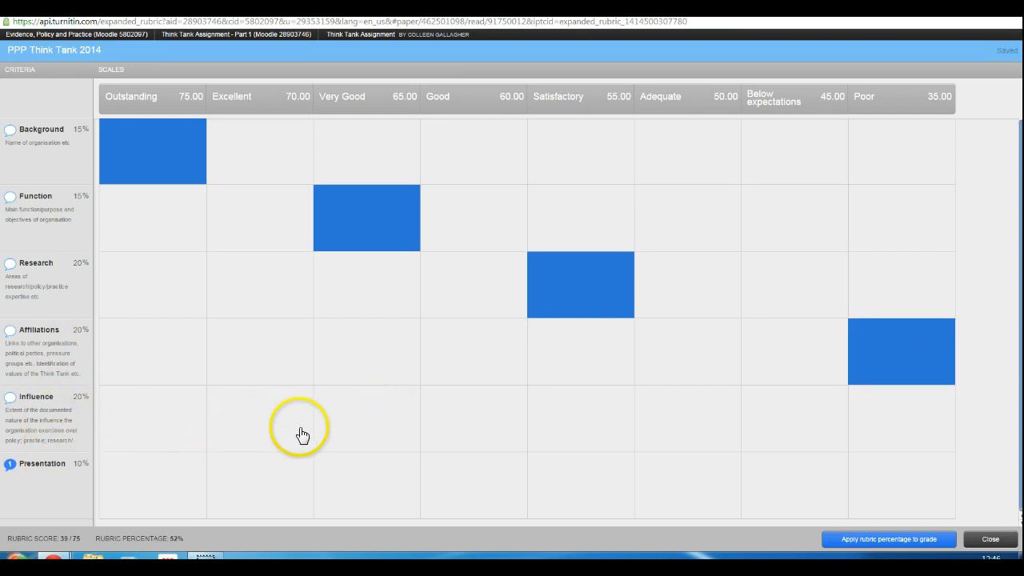
{"action": "left_click", "coordinate": [390, 420]}
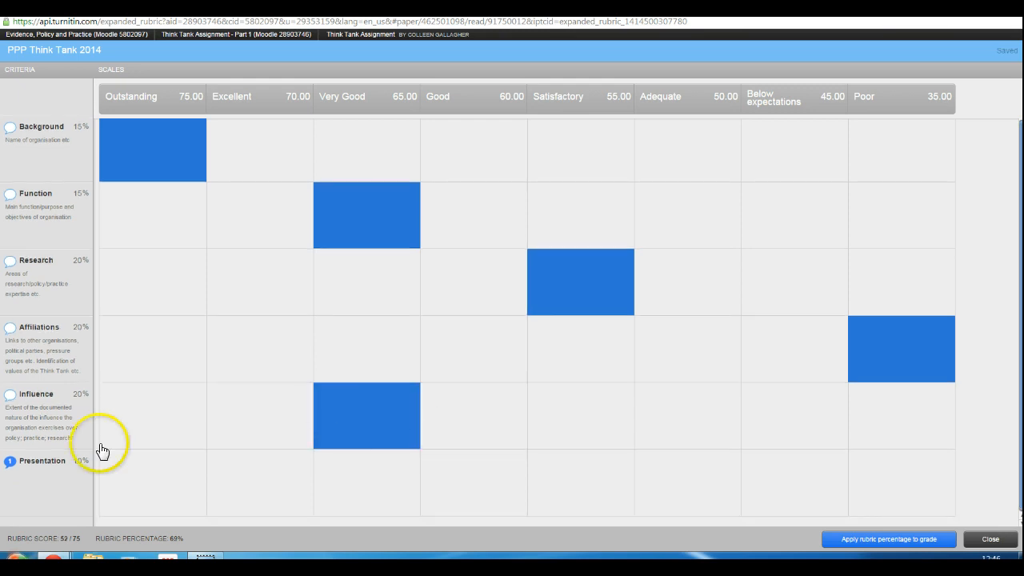
{"action": "left_click", "coordinate": [578, 462]}
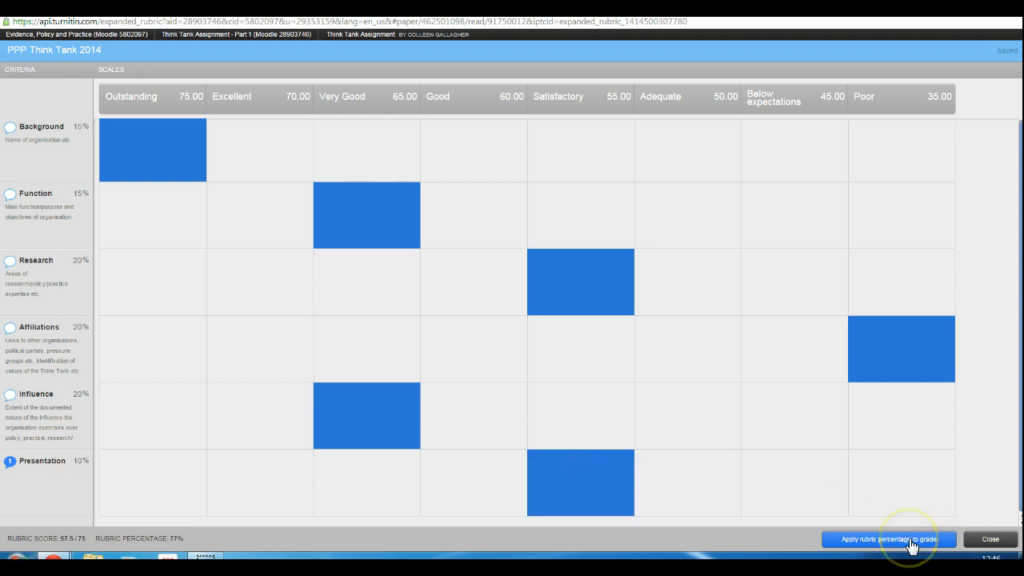
{"action": "left_click", "coordinate": [910, 541]}
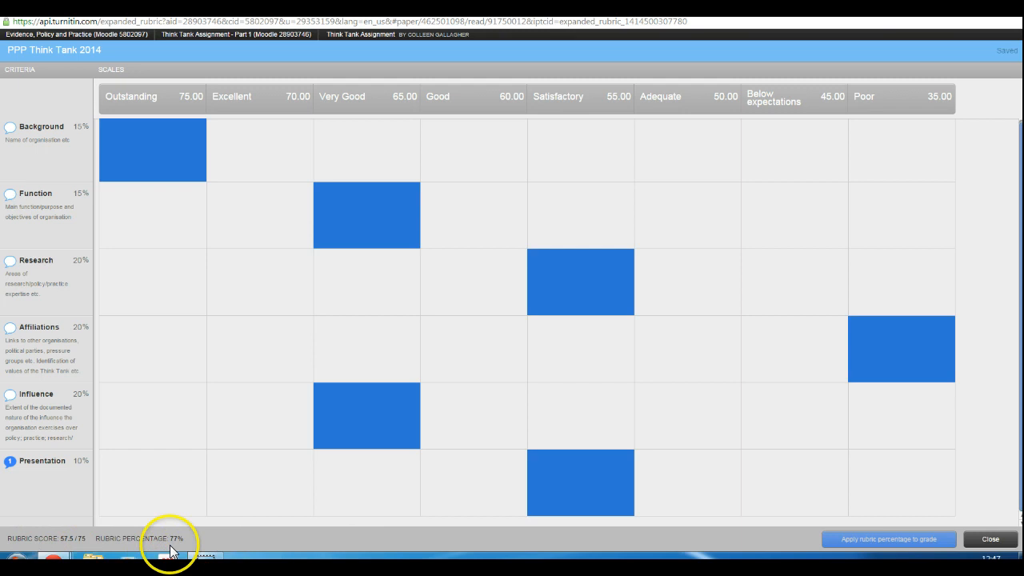
{"action": "left_click", "coordinate": [990, 539]}
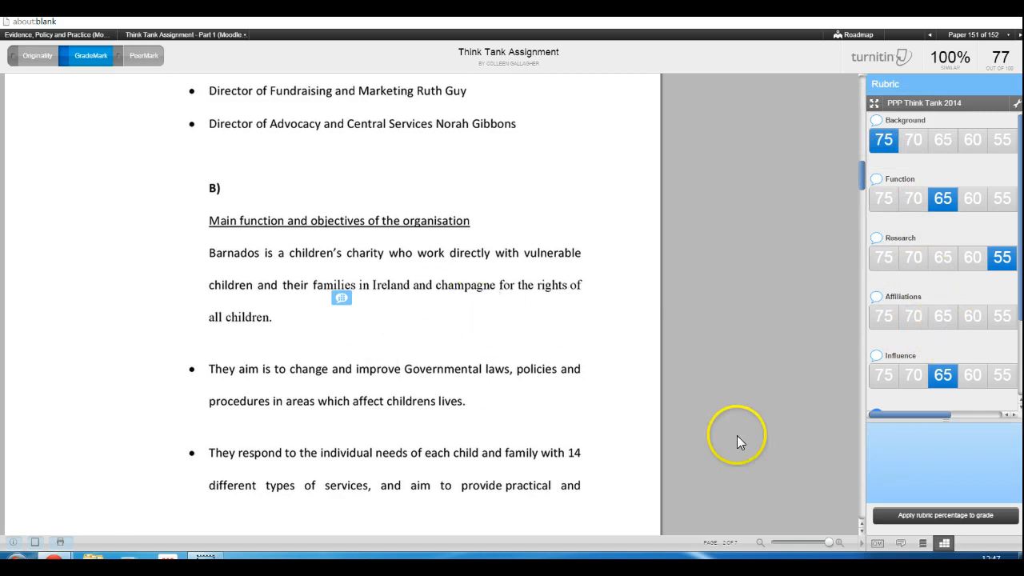
Place the Missing page number QuickMark at the foot of page 2 and associate it with the Presentation criterion
{"action": "left_click", "coordinate": [881, 549]}
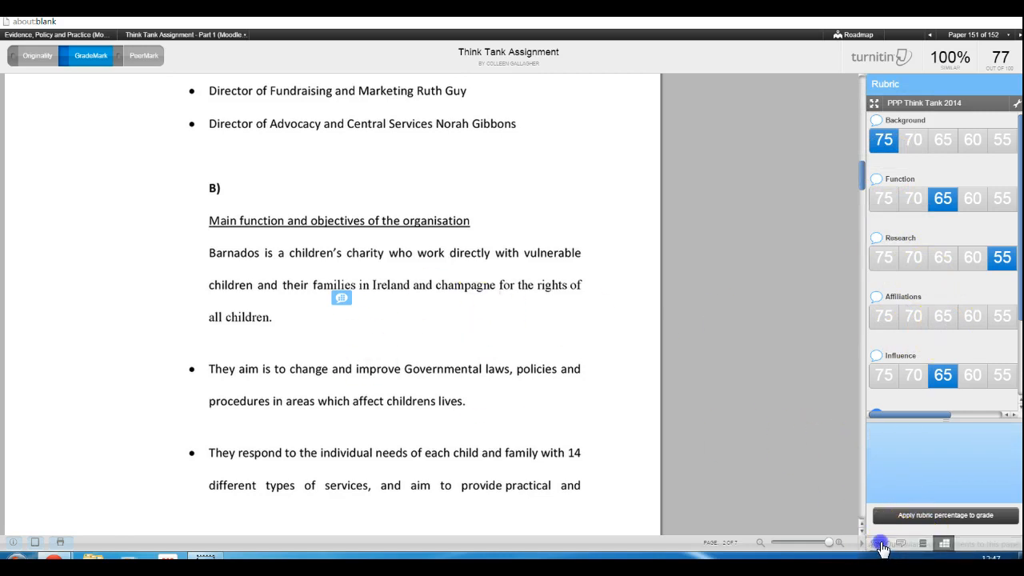
{"action": "scroll", "coordinate": [953, 365], "scroll_direction": "down", "scroll_amount": 1}
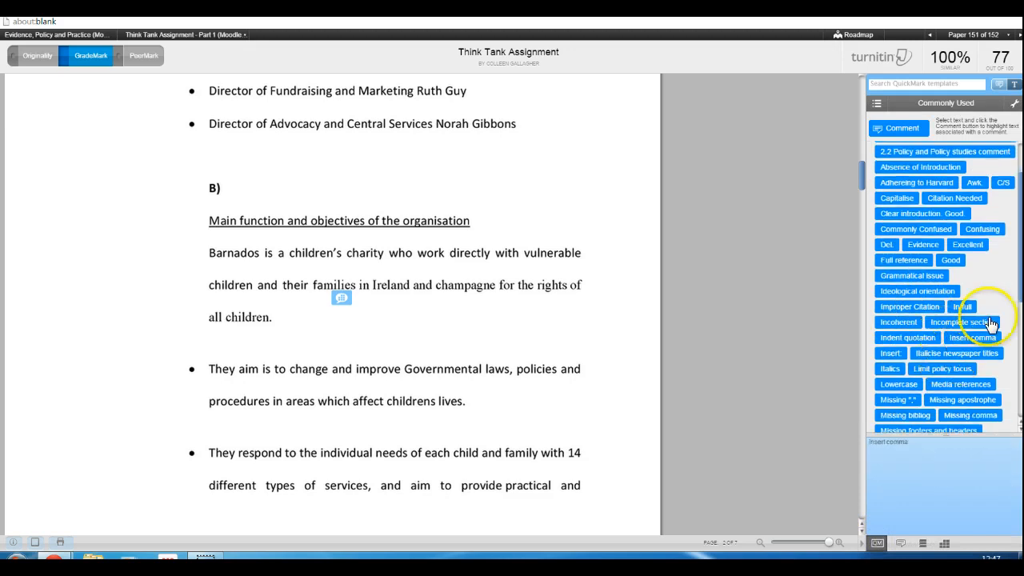
{"action": "left_click_drag", "start_coordinate": [1021, 293], "coordinate": [1020, 303]}
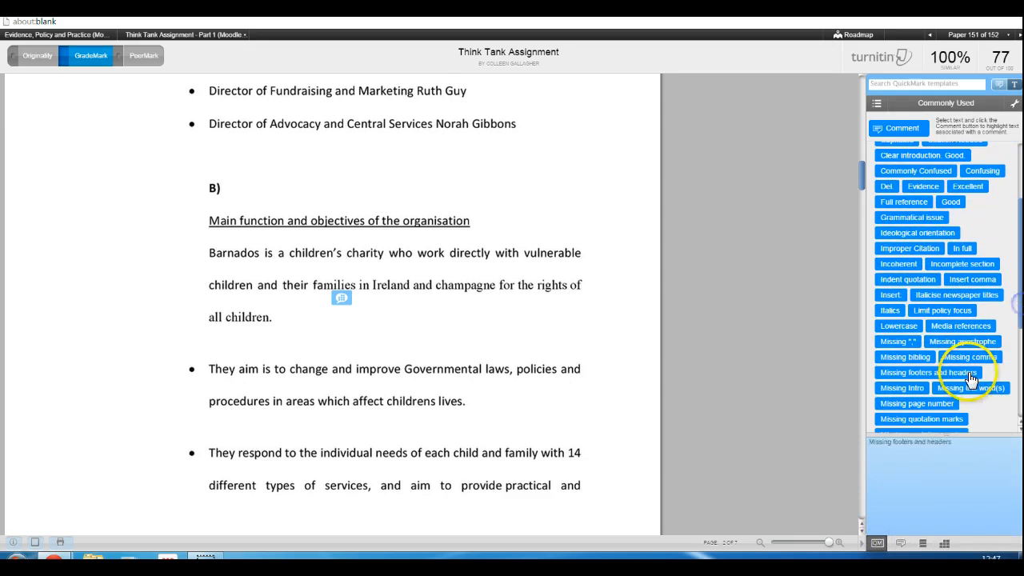
{"action": "left_click_drag", "start_coordinate": [929, 410], "coordinate": [553, 235]}
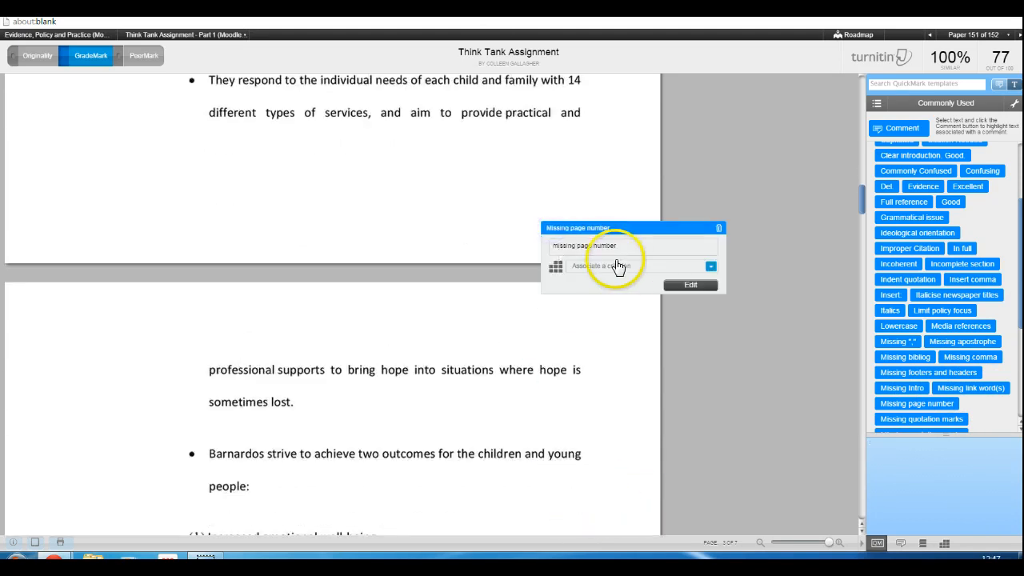
{"action": "left_click", "coordinate": [712, 266]}
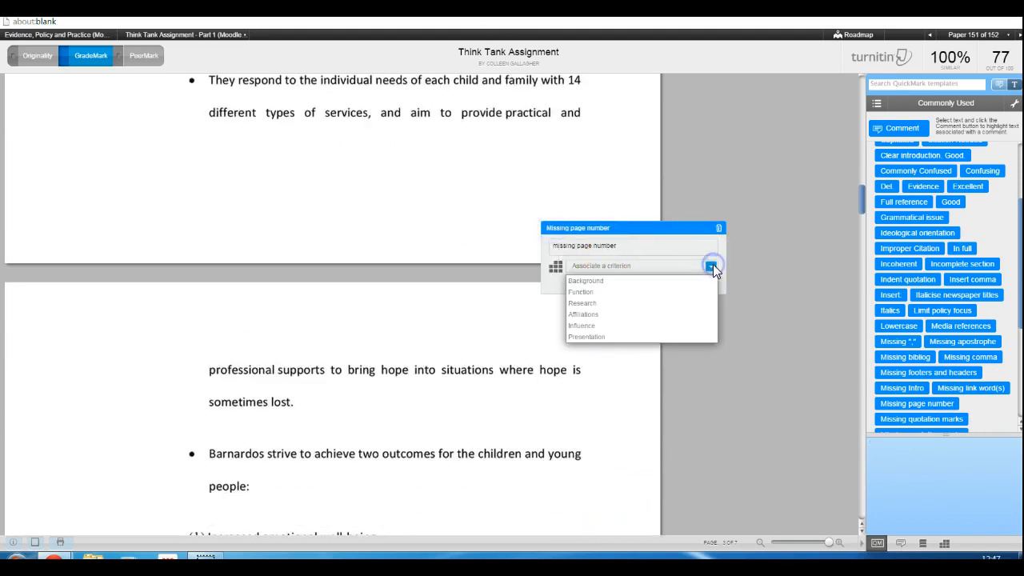
{"action": "left_click", "coordinate": [652, 338]}
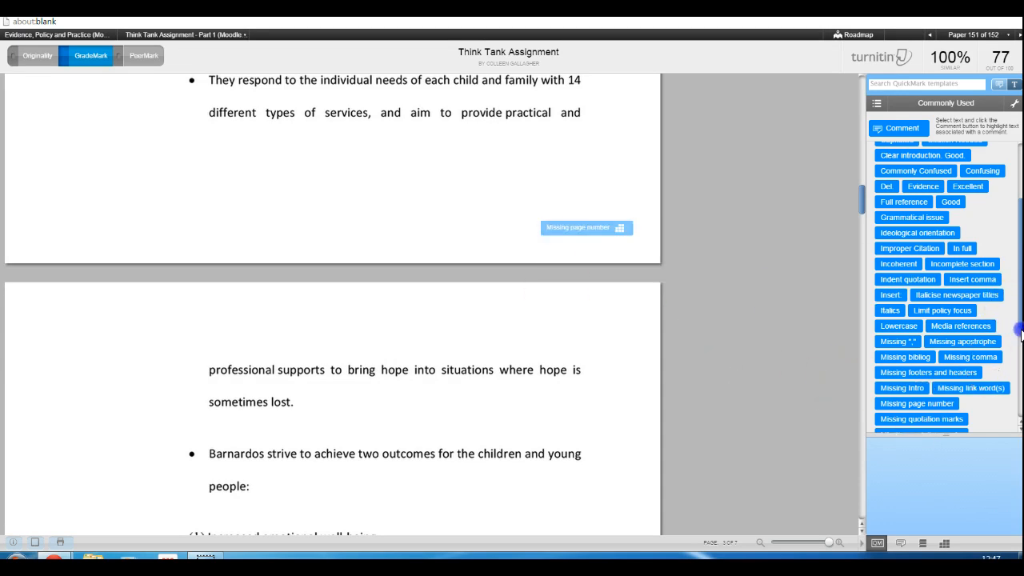
Place the Rambling sentence QuickMark on the bullet about Barnados striving for two outcomes and associate it with the Presentation criterion
{"action": "left_click_drag", "start_coordinate": [1020, 320], "coordinate": [1020, 396]}
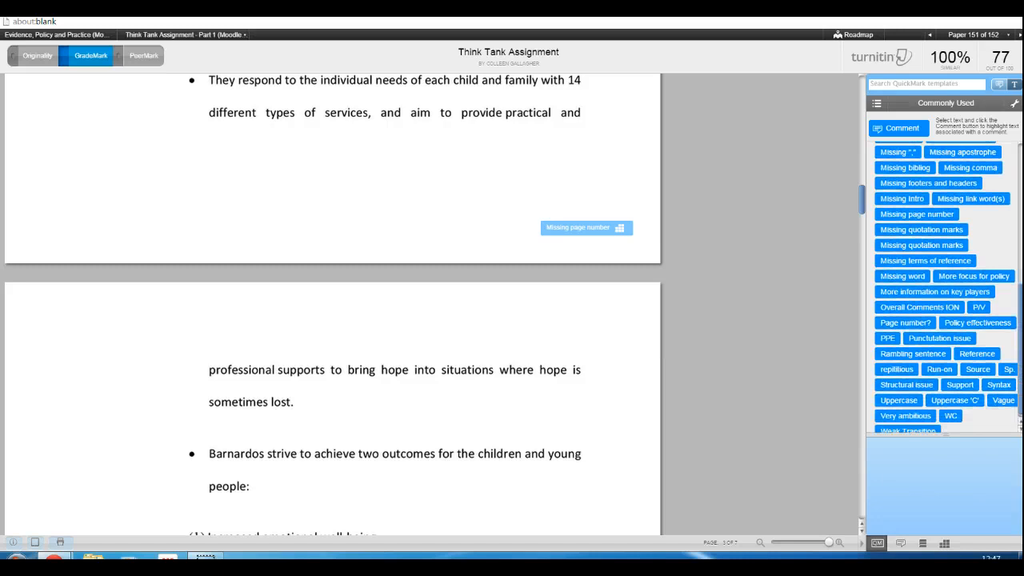
{"action": "left_click_drag", "start_coordinate": [930, 354], "coordinate": [215, 449]}
{"action": "left_click", "coordinate": [264, 443]}
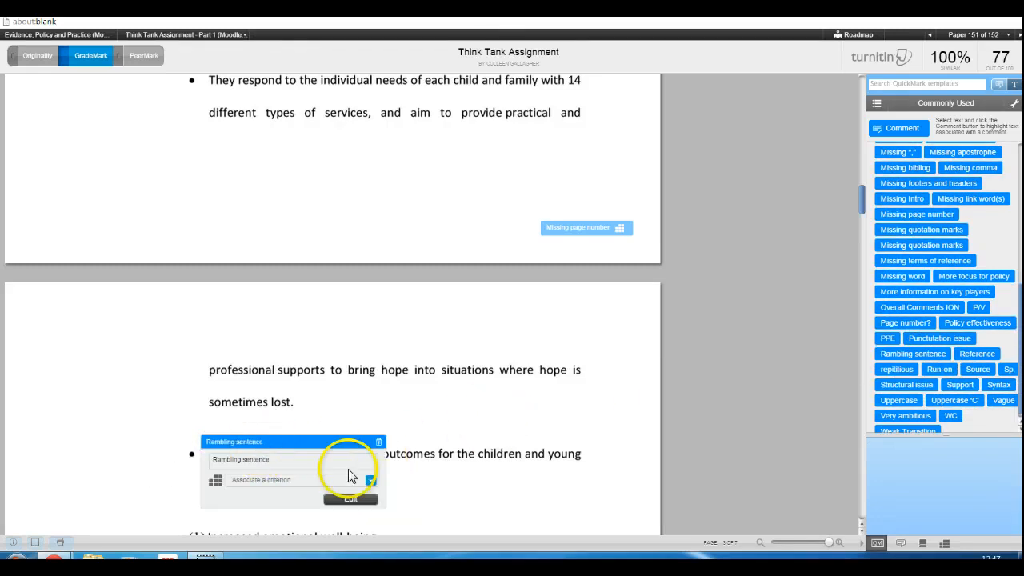
{"action": "left_click", "coordinate": [364, 480]}
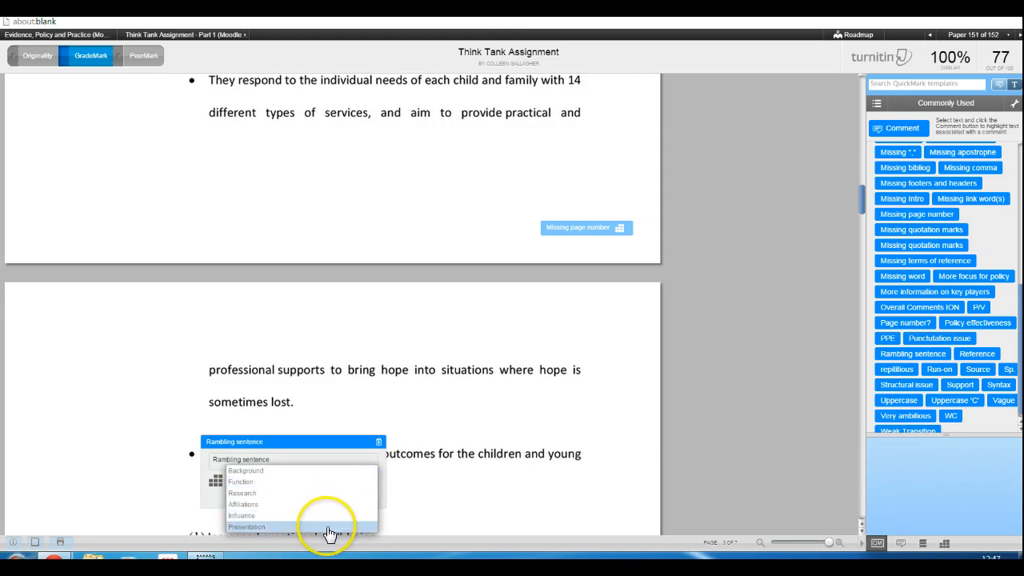
{"action": "left_click", "coordinate": [328, 528]}
{"action": "left_click", "coordinate": [773, 435]}
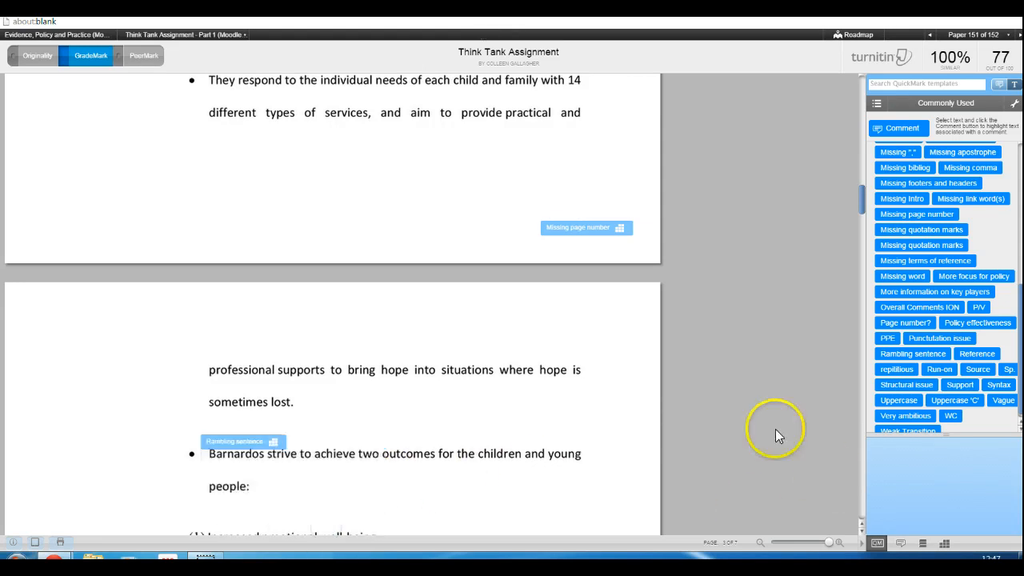
Return to the rubric and reopen its expanded view in a maximized window
{"action": "left_click", "coordinate": [945, 545]}
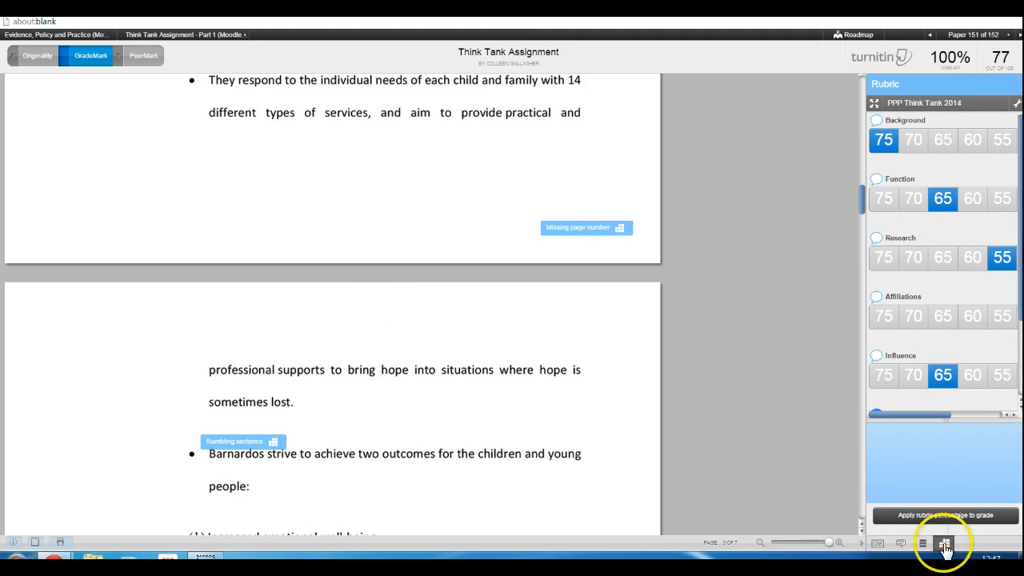
{"action": "left_click", "coordinate": [874, 103]}
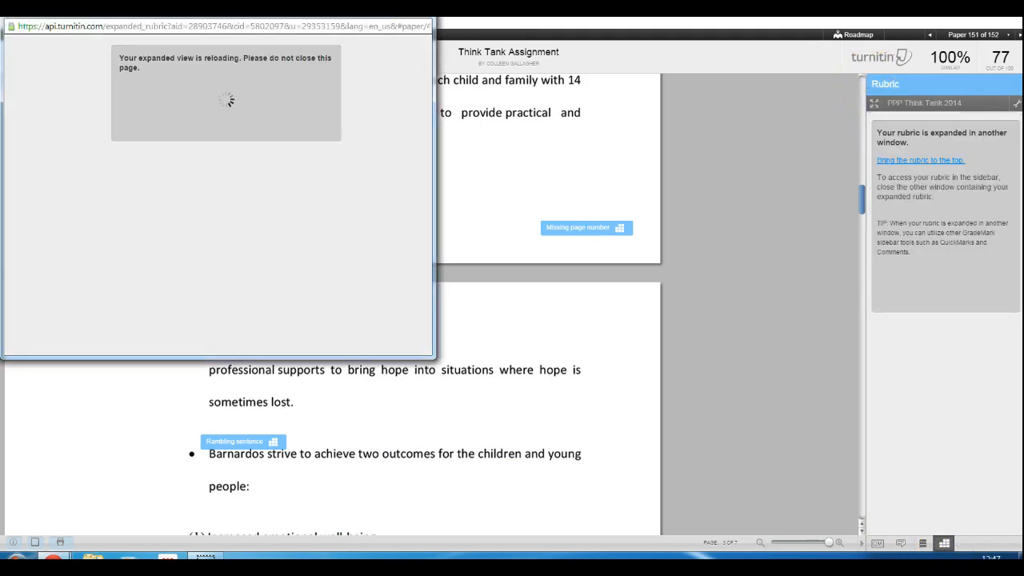
{"action": "left_click_drag", "start_coordinate": [345, 6], "coordinate": [469, 86]}
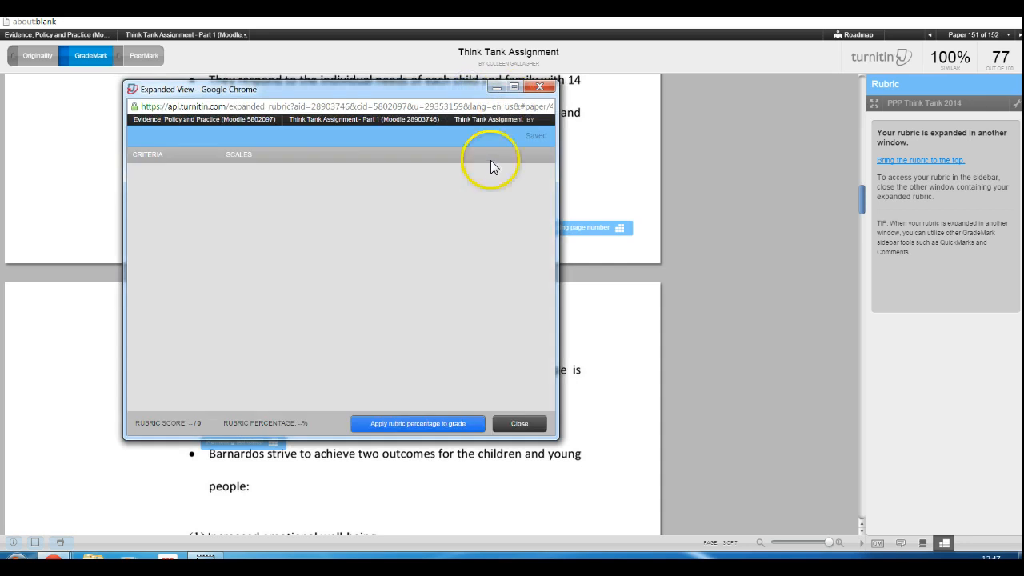
{"action": "left_click", "coordinate": [514, 86]}
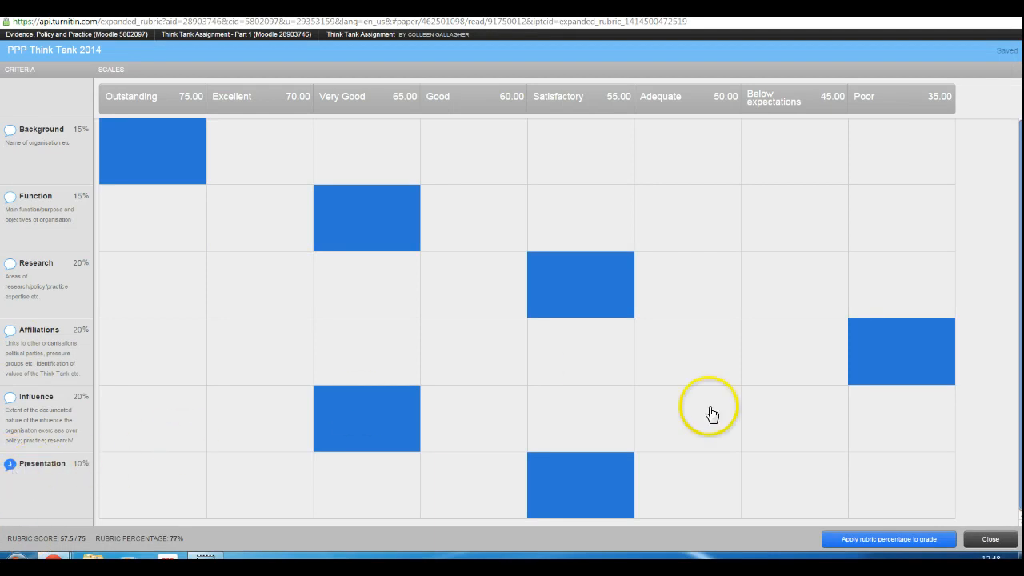
Clear the selected ratings of all six rubric criteria, reapply the rubric percentage to the grade and close the expanded rubric
{"action": "left_click", "coordinate": [173, 160]}
{"action": "left_click", "coordinate": [336, 211]}
{"action": "left_click", "coordinate": [541, 254]}
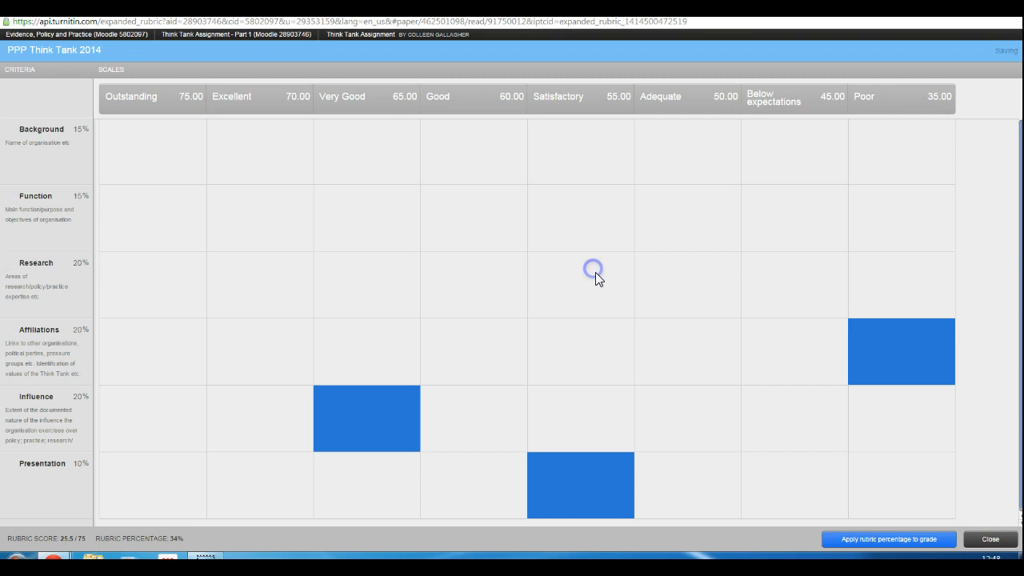
{"action": "left_click", "coordinate": [895, 339]}
{"action": "left_click", "coordinate": [366, 438]}
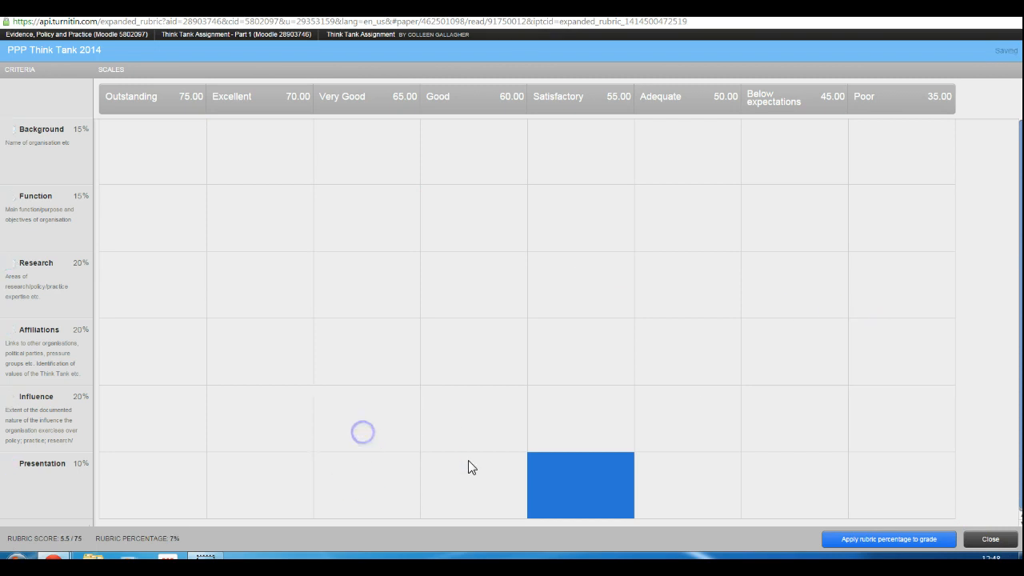
{"action": "left_click", "coordinate": [600, 479]}
{"action": "left_click", "coordinate": [593, 435]}
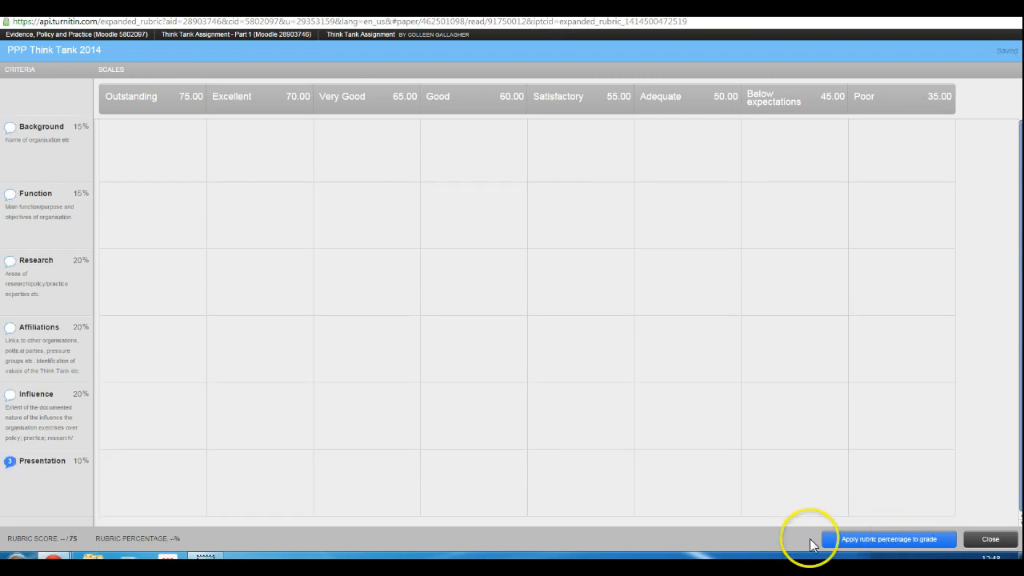
{"action": "left_click", "coordinate": [949, 544]}
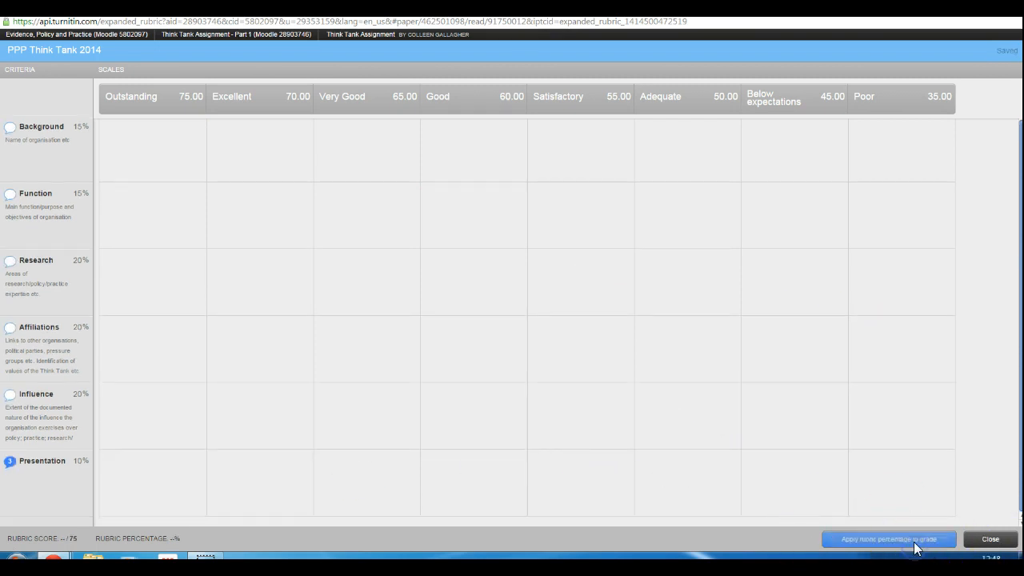
{"action": "left_click", "coordinate": [984, 537]}
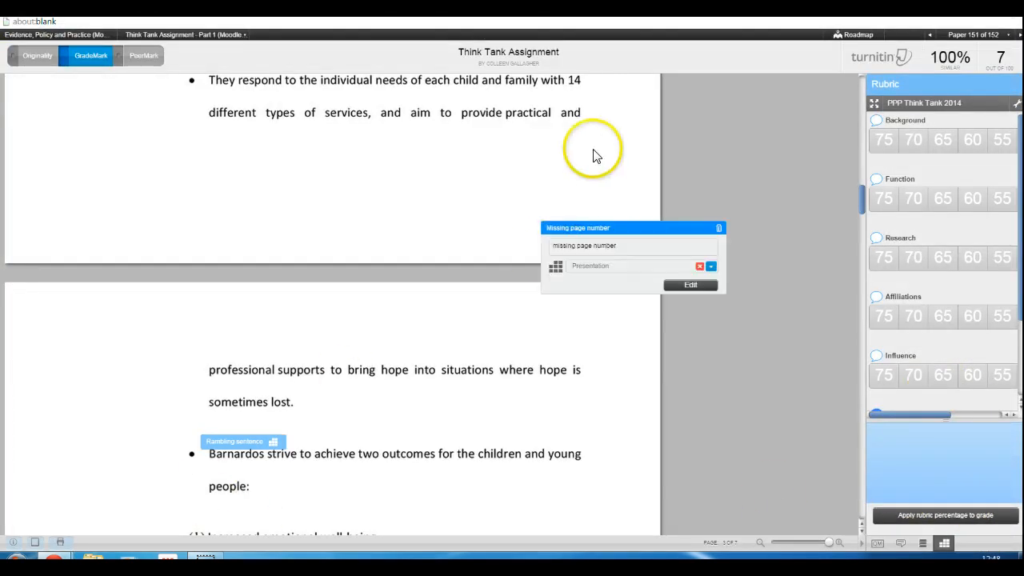
Check the criterion linked to the Missing page number mark and look back over page 2 of the paper
{"action": "mouse_move", "coordinate": [628, 227]}
{"action": "scroll", "coordinate": [497, 206], "scroll_direction": "up", "scroll_amount": 5}
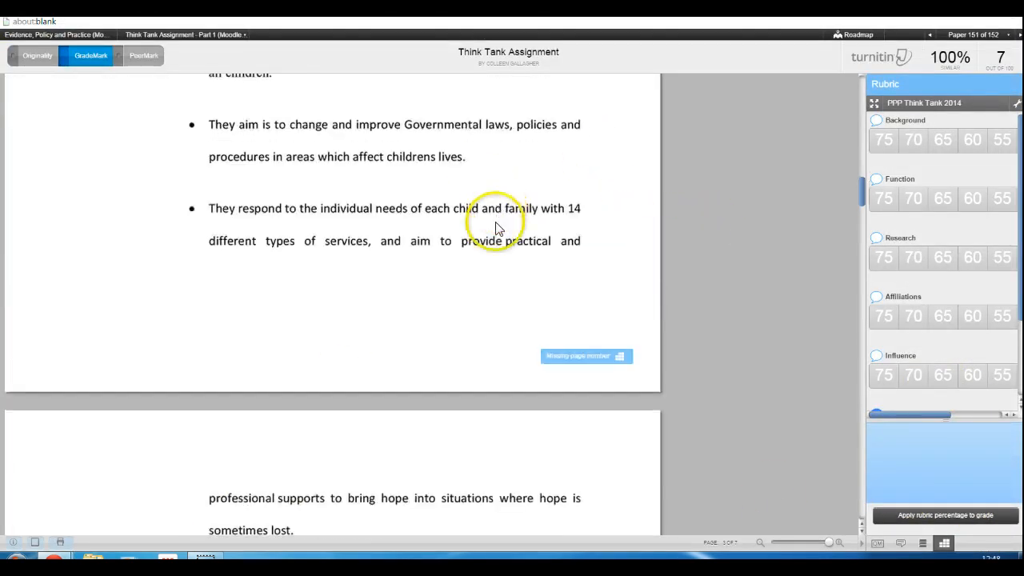
{"action": "scroll", "coordinate": [425, 285], "scroll_direction": "up", "scroll_amount": 1}
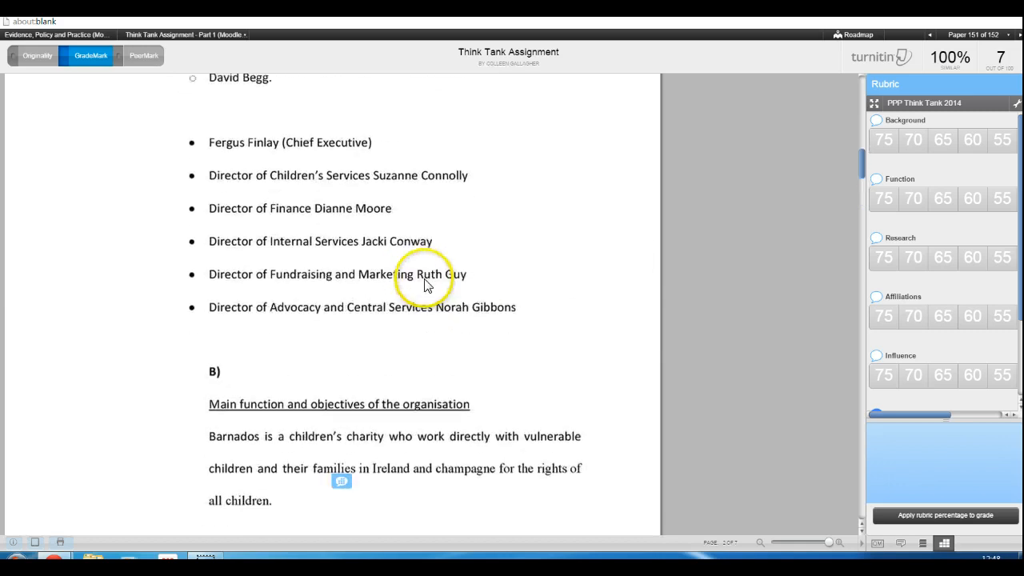
{"action": "scroll", "coordinate": [425, 286], "scroll_direction": "down", "scroll_amount": 2}
{"action": "scroll", "coordinate": [429, 288], "scroll_direction": "up", "scroll_amount": 4}
{"action": "scroll", "coordinate": [438, 278], "scroll_direction": "up", "scroll_amount": 5}
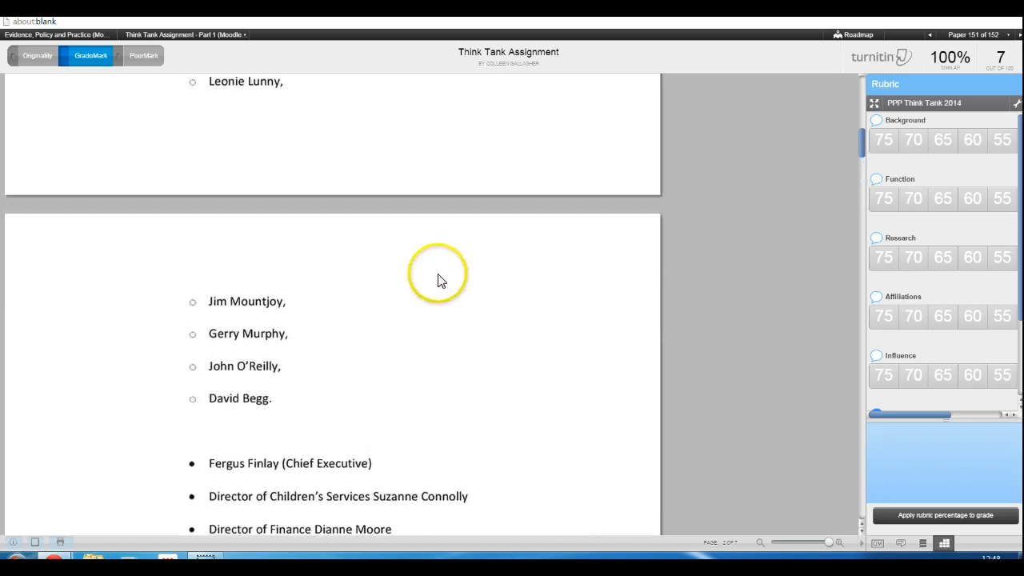
{"action": "scroll", "coordinate": [448, 288], "scroll_direction": "down", "scroll_amount": 3}
{"action": "scroll", "coordinate": [452, 295], "scroll_direction": "down", "scroll_amount": 4}
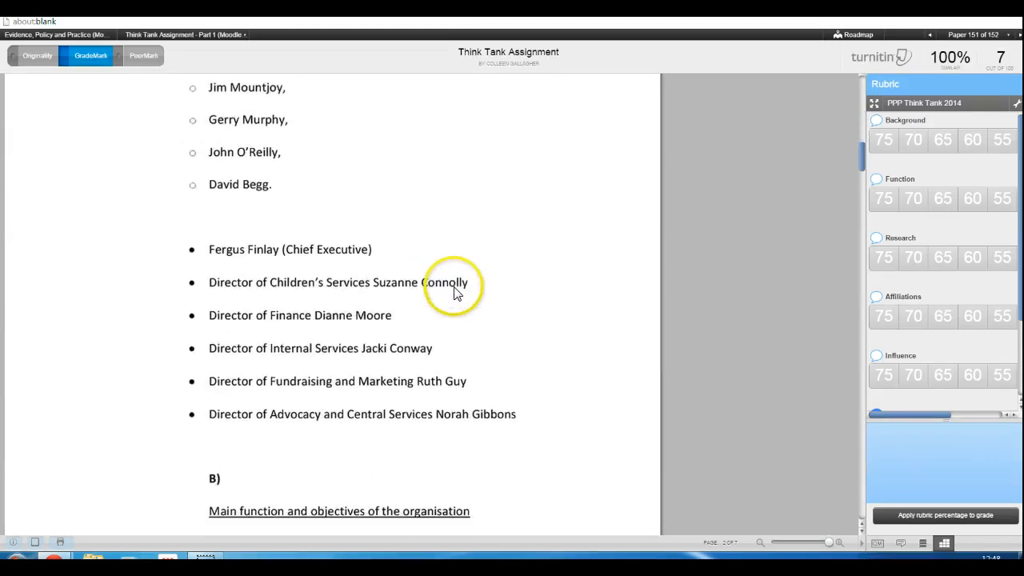
Delete the "this sentence doesn't make any sense!" comment under section B and the Missing page number mark below it
{"action": "left_click", "coordinate": [347, 458]}
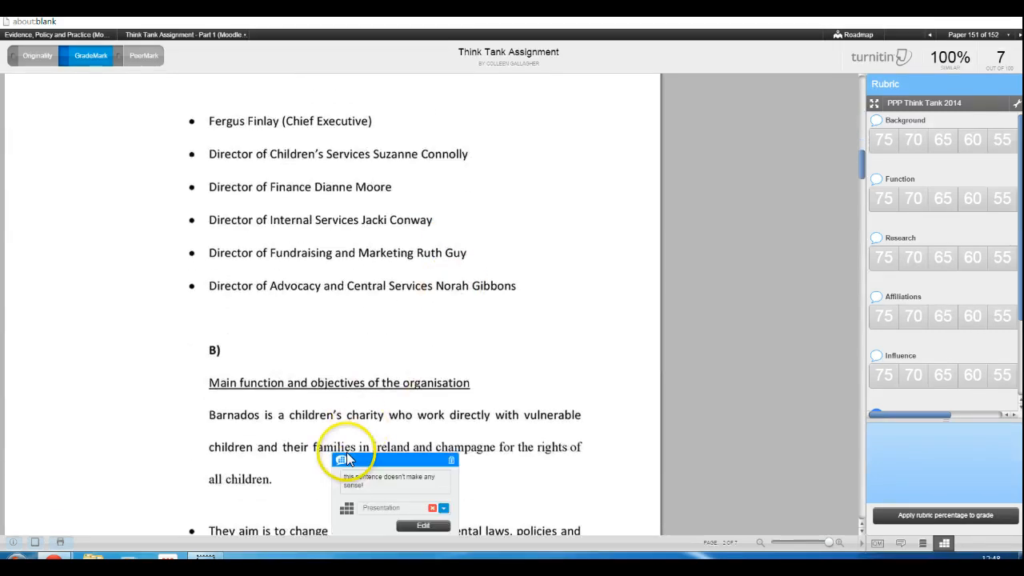
{"action": "left_click", "coordinate": [452, 461]}
{"action": "scroll", "coordinate": [490, 416], "scroll_direction": "down", "scroll_amount": 2}
{"action": "scroll", "coordinate": [491, 416], "scroll_direction": "down", "scroll_amount": 3}
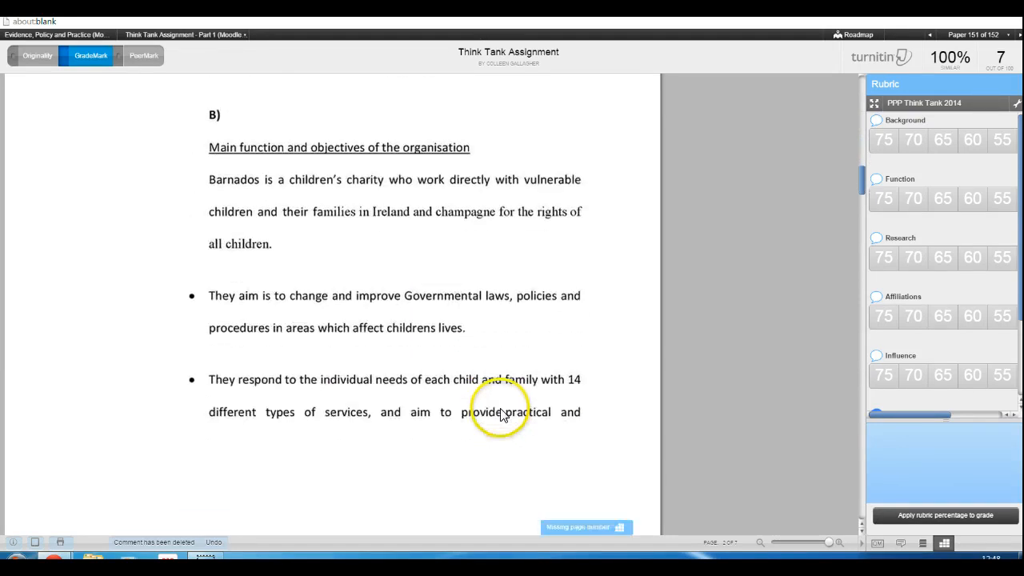
{"action": "left_click", "coordinate": [620, 378]}
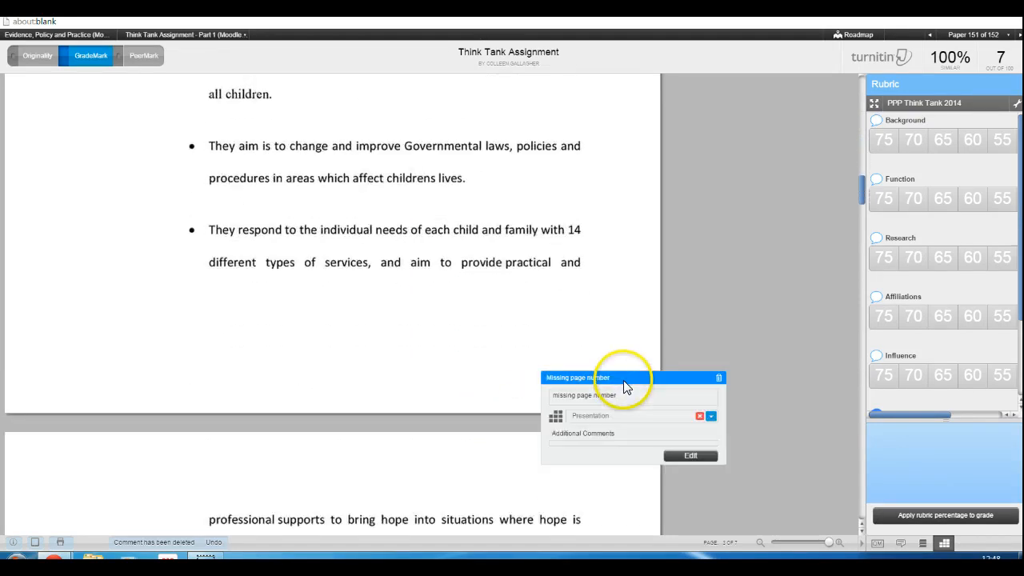
{"action": "left_click", "coordinate": [719, 377]}
Delete the Rambling sentence mark from the bullet about Barnardos striving for two outcomes
{"action": "scroll", "coordinate": [521, 366], "scroll_direction": "down", "scroll_amount": 2}
{"action": "scroll", "coordinate": [533, 386], "scroll_direction": "down", "scroll_amount": 2}
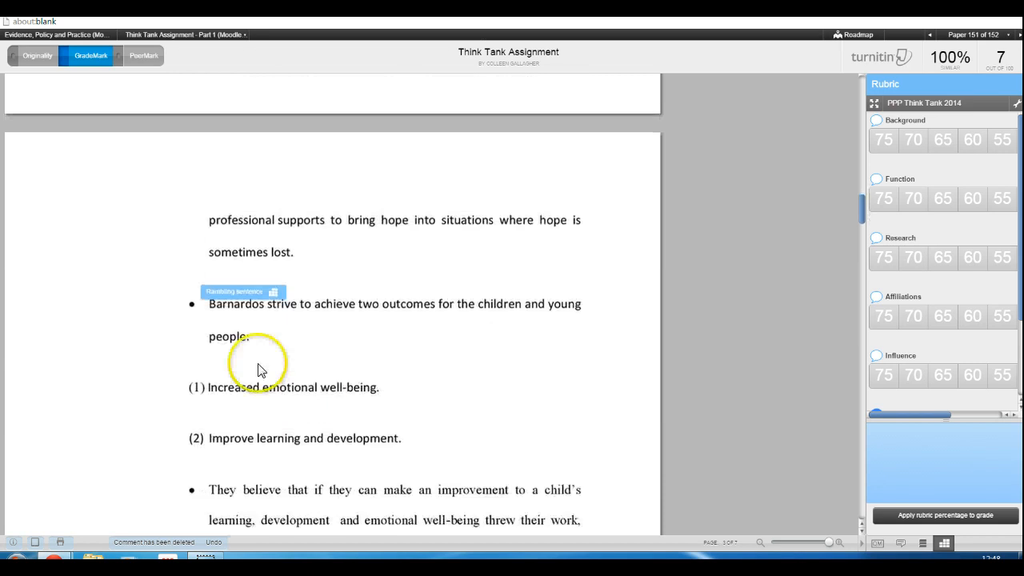
{"action": "left_click", "coordinate": [272, 292]}
{"action": "left_click", "coordinate": [381, 293]}
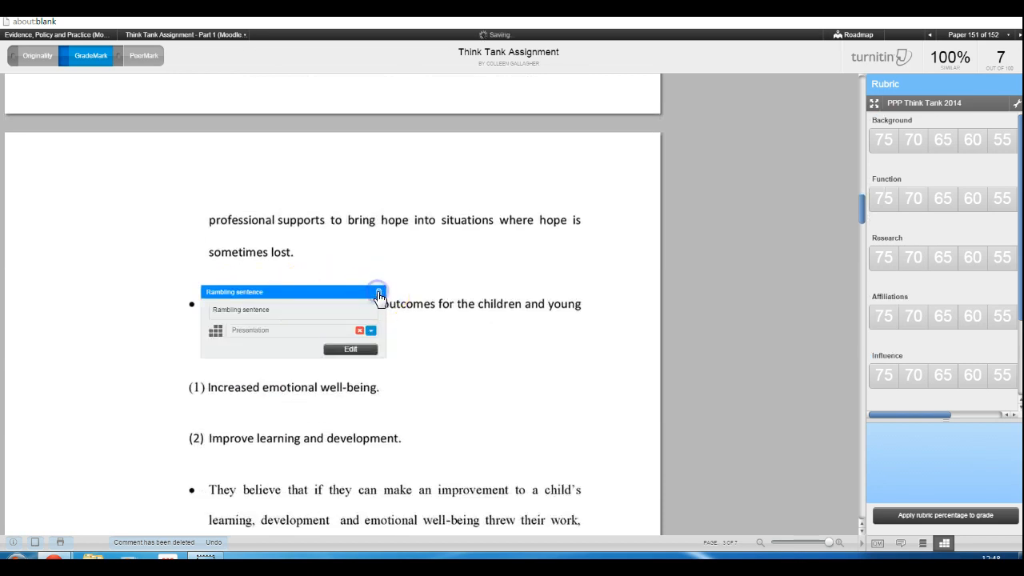
View the paper's general comments, open the text comment for editing and cancel it without entering a comment
{"action": "mouse_move", "coordinate": [965, 135]}
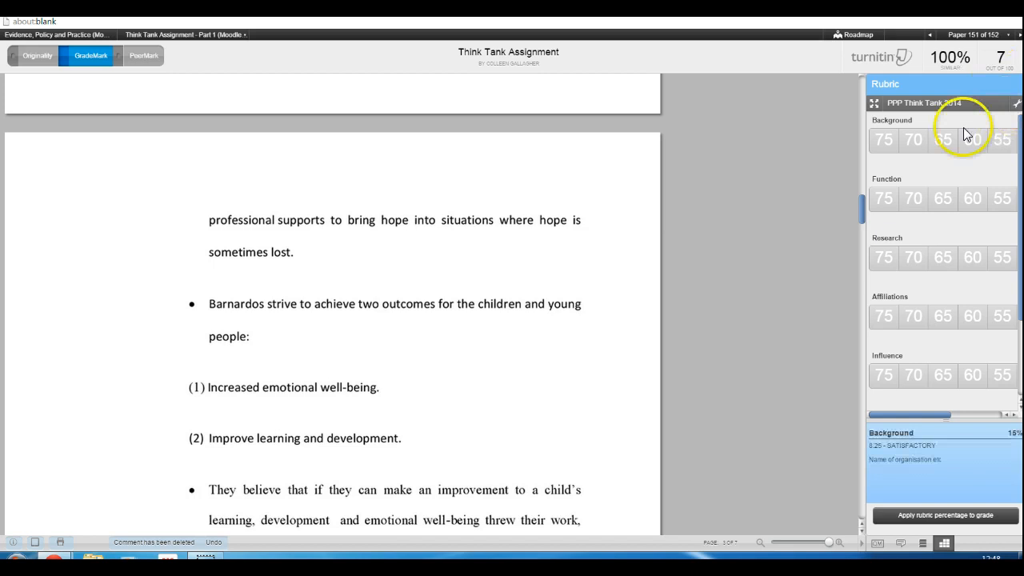
{"action": "left_click", "coordinate": [901, 544]}
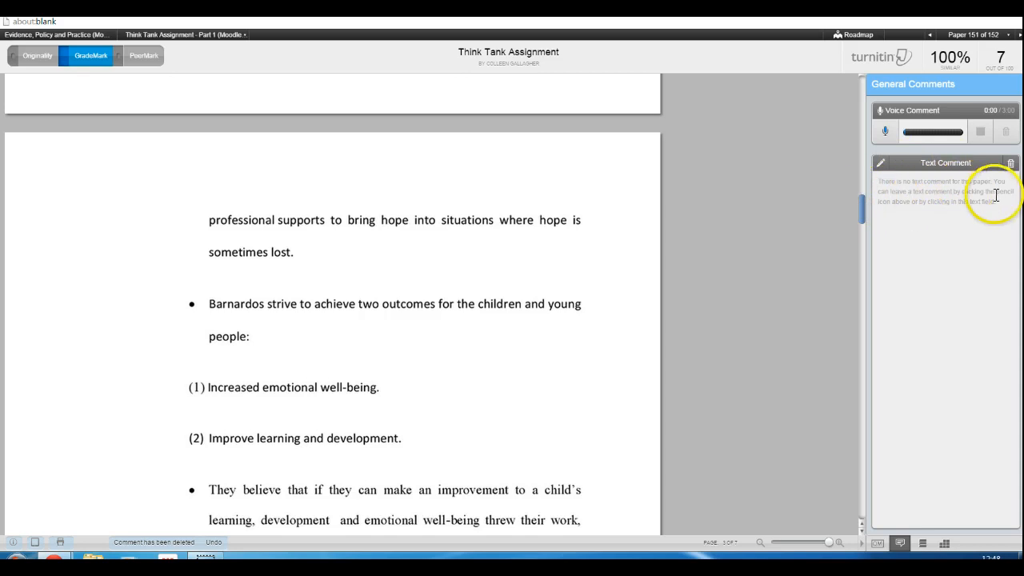
{"action": "left_click", "coordinate": [893, 186]}
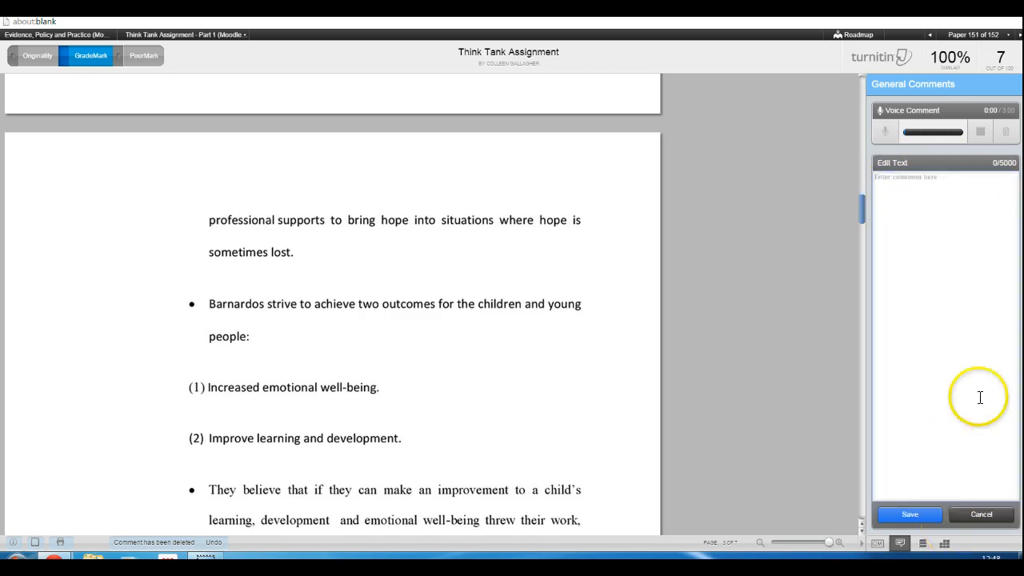
{"action": "left_click", "coordinate": [992, 515]}
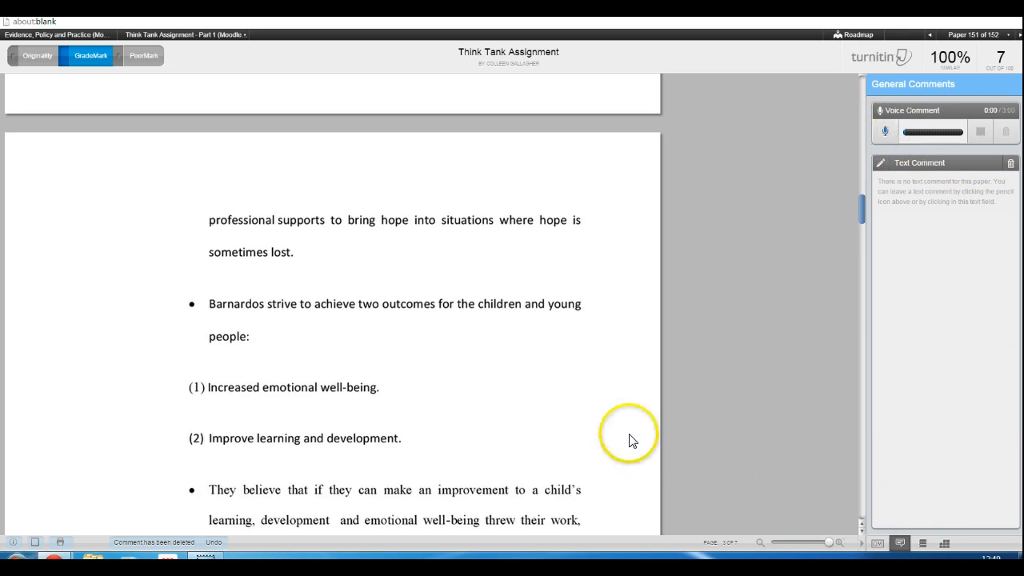
Open the paper's overall grade for editing
{"action": "left_click", "coordinate": [1002, 56]}
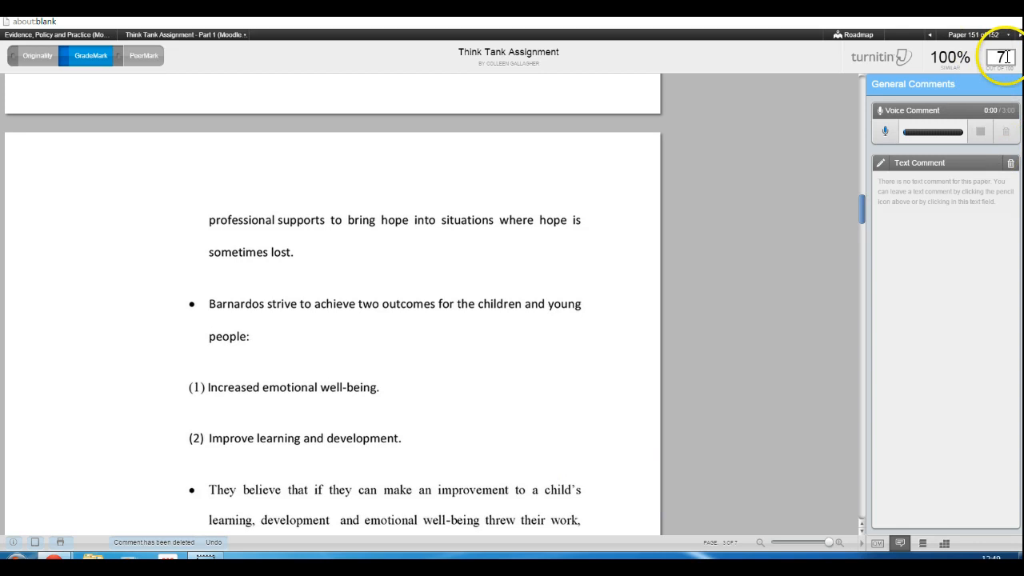